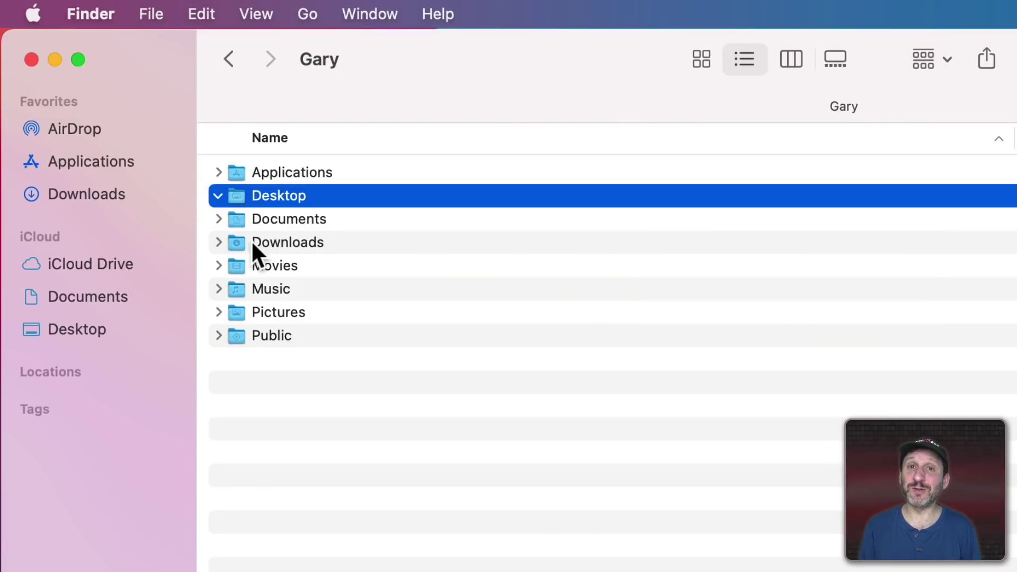
# Step: Collapse Desktop and expand Documents to list its subfolders
pyautogui.click(217, 196)
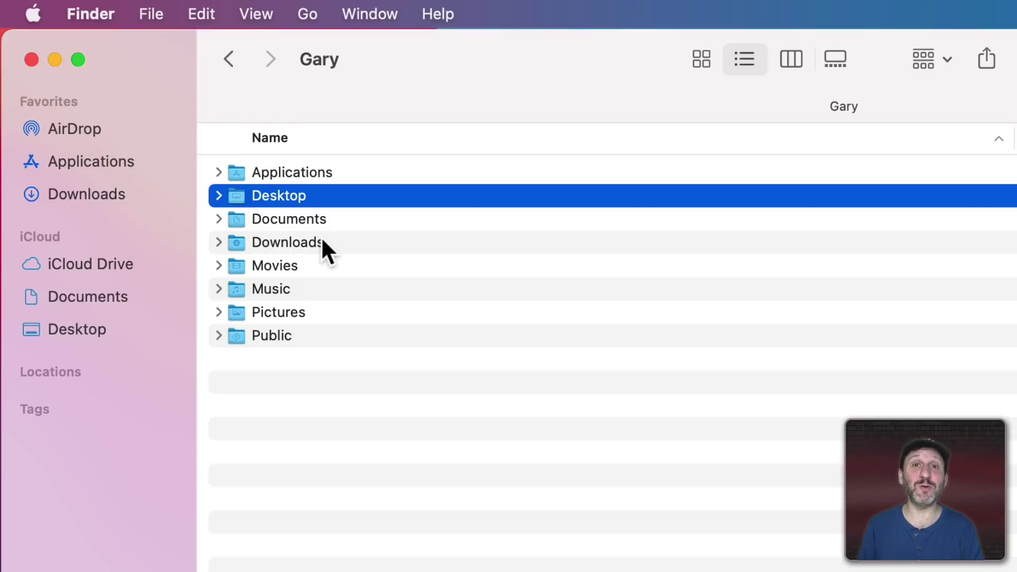
pyautogui.click(289, 220)
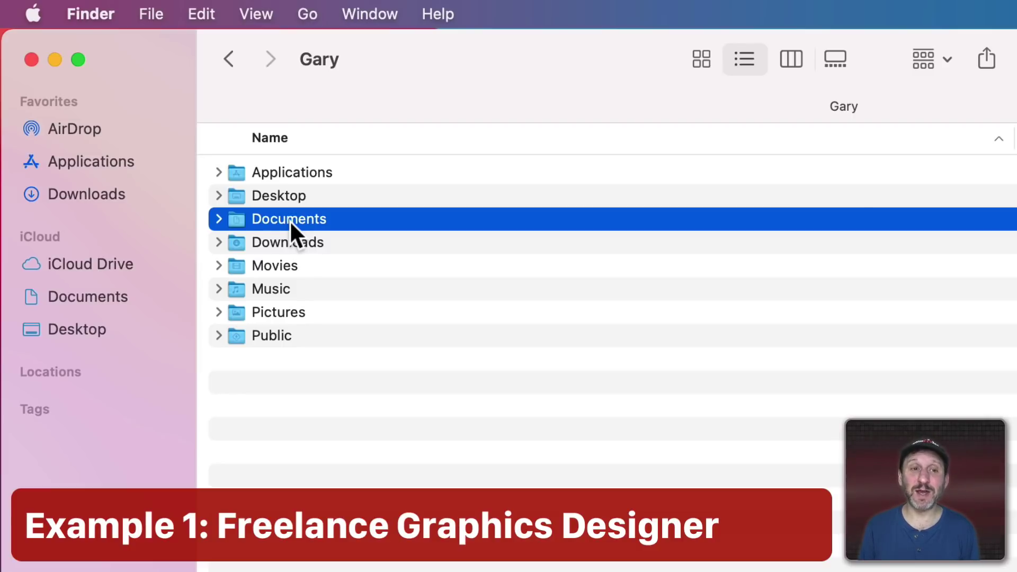
pyautogui.click(217, 219)
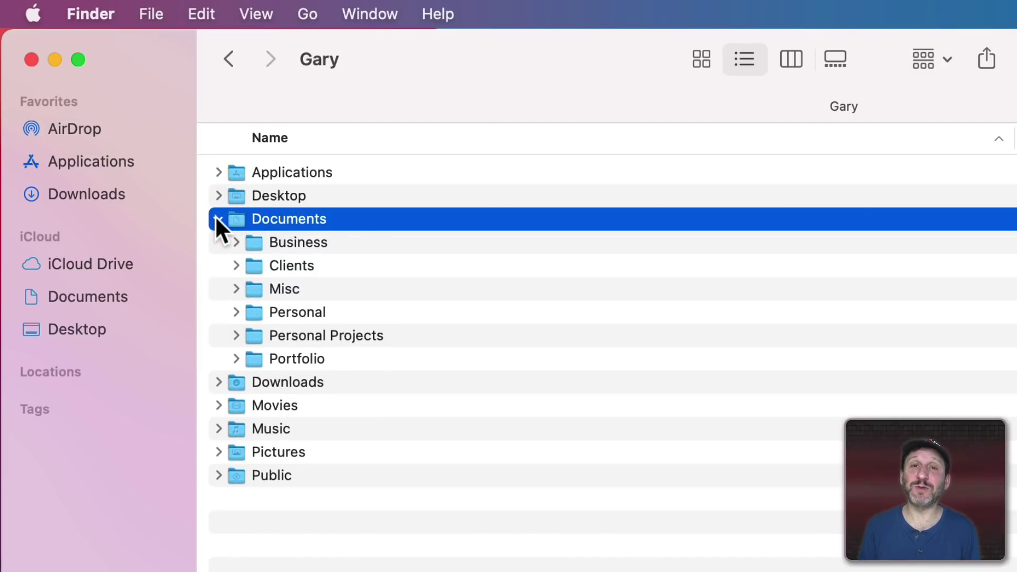
# Step: Peek inside Business, then expand Clients to list all six client folders
pyautogui.click(237, 241)
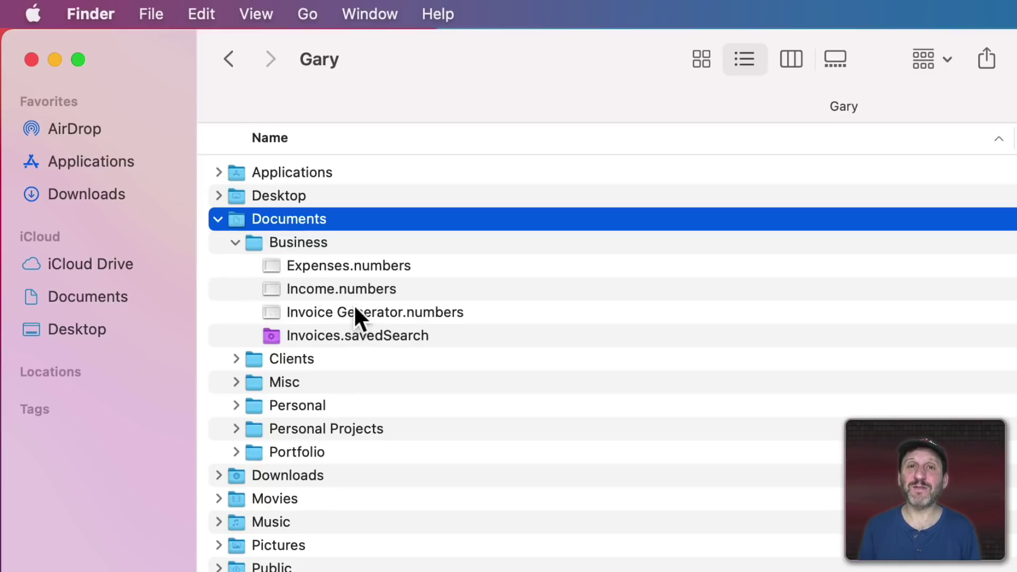
pyautogui.click(235, 242)
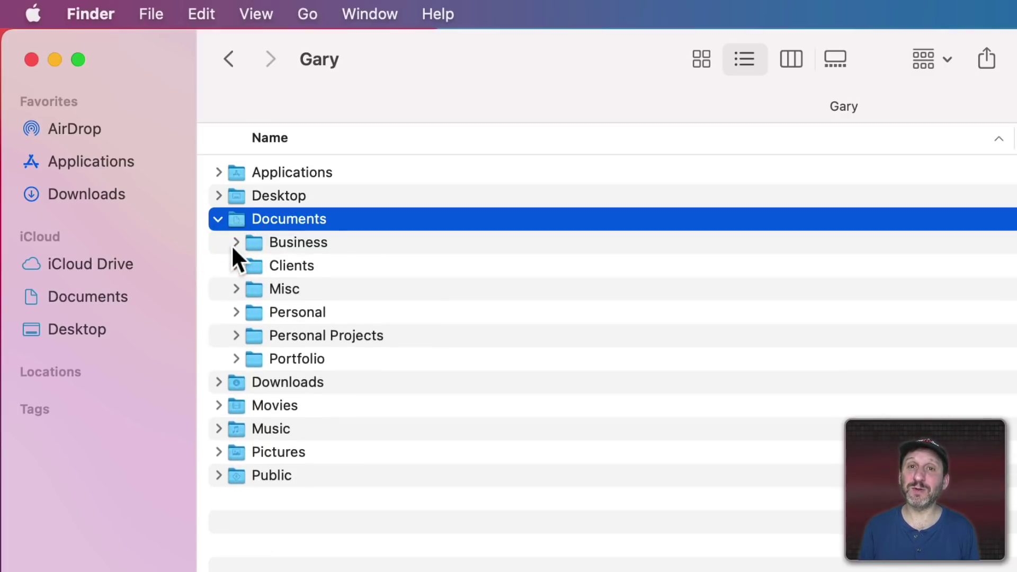
pyautogui.click(236, 266)
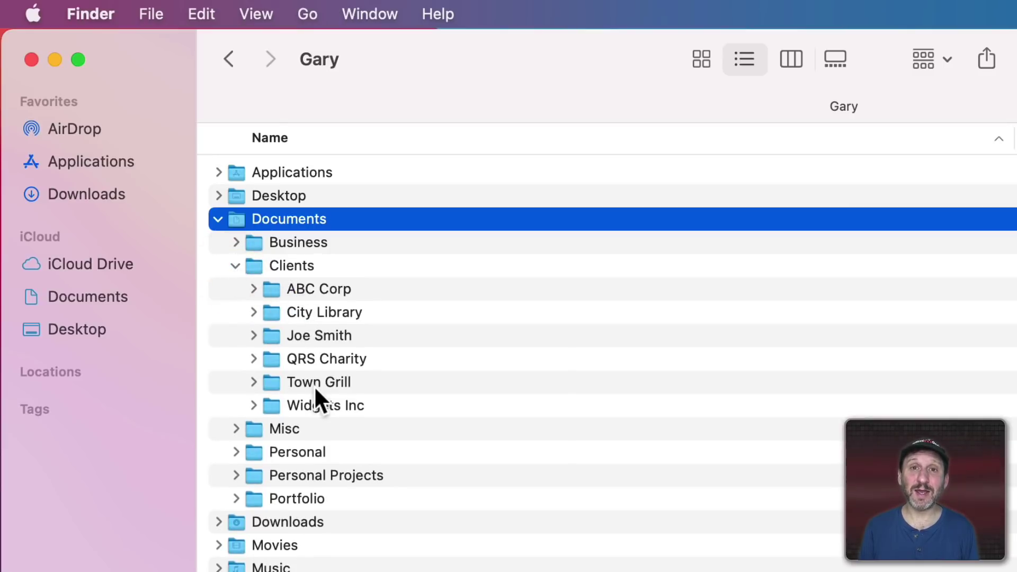
# Step: Expand ABC Corp to show its invoices, assets, ideas and design files
pyautogui.click(254, 290)
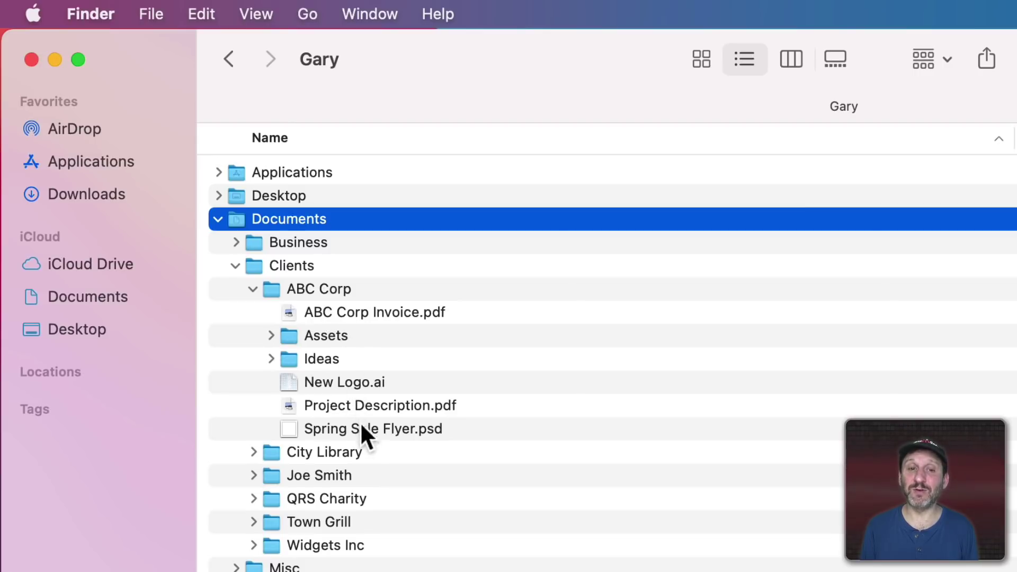
# Step: Collapse ABC Corp and look through City Library and its Book Fair project
pyautogui.click(253, 289)
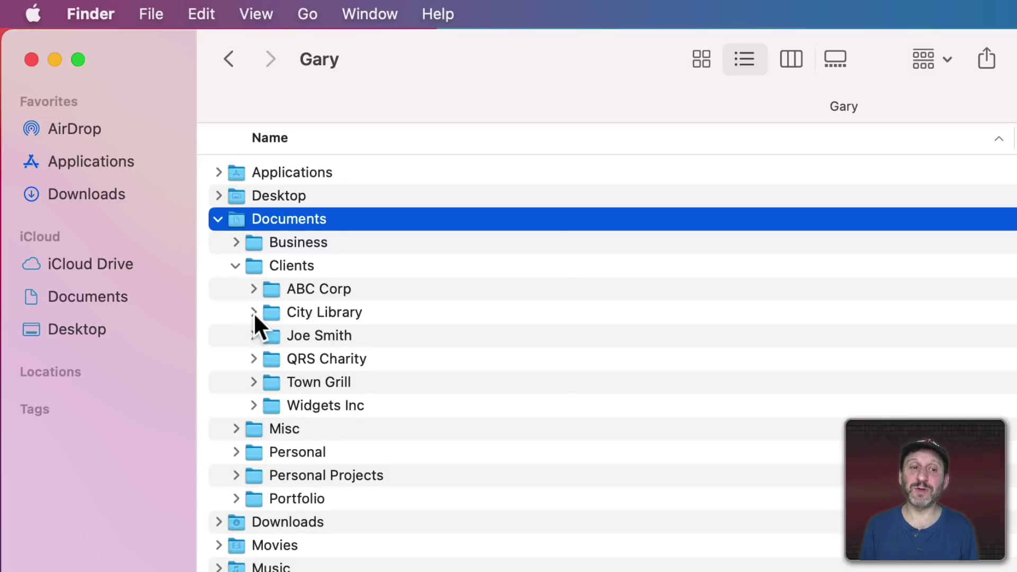
pyautogui.click(253, 312)
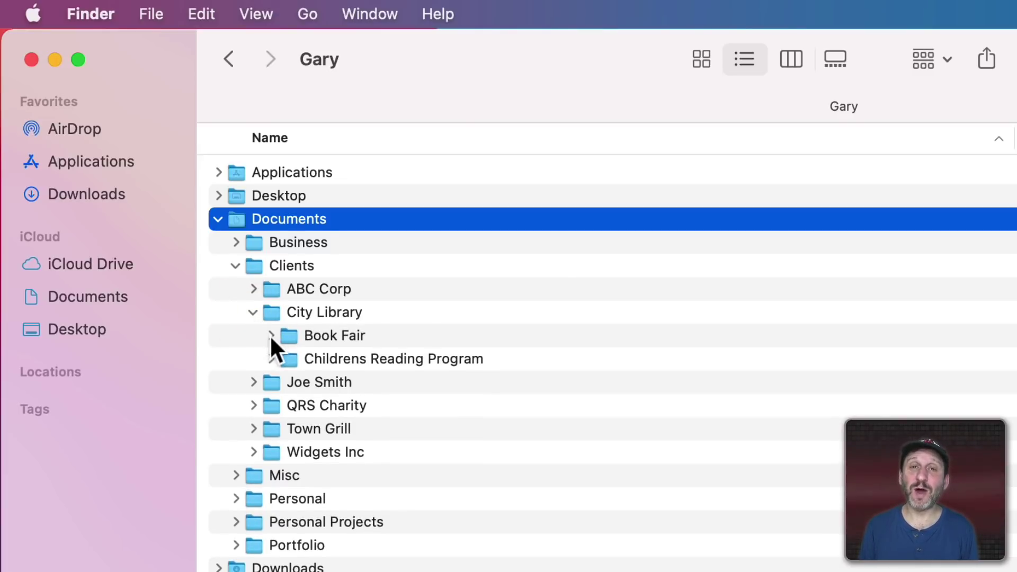
pyautogui.click(271, 335)
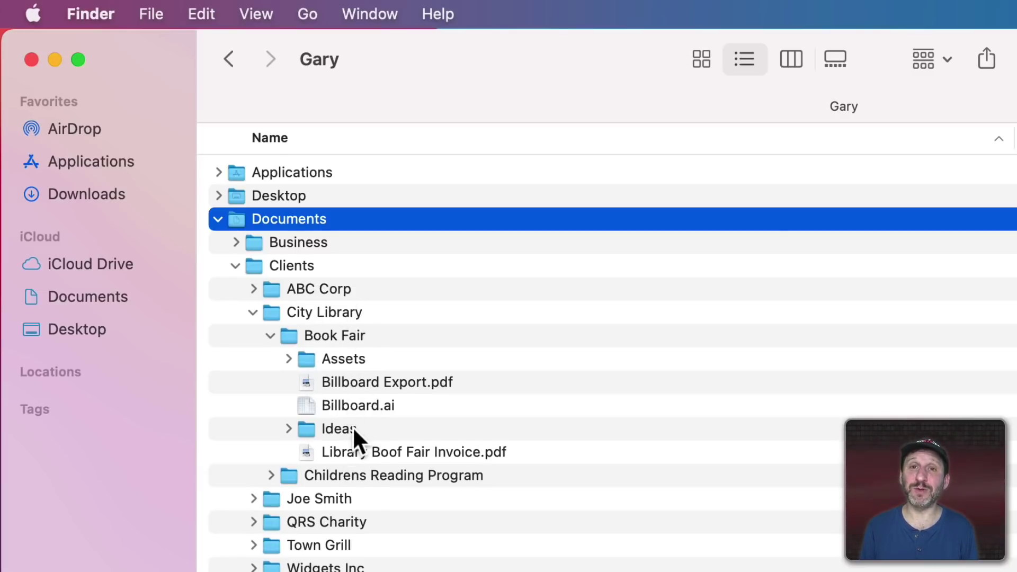
pyautogui.click(253, 313)
# Step: Expand Joe Smith's dated folders, then collapse Clients and select Portfolio
pyautogui.click(252, 334)
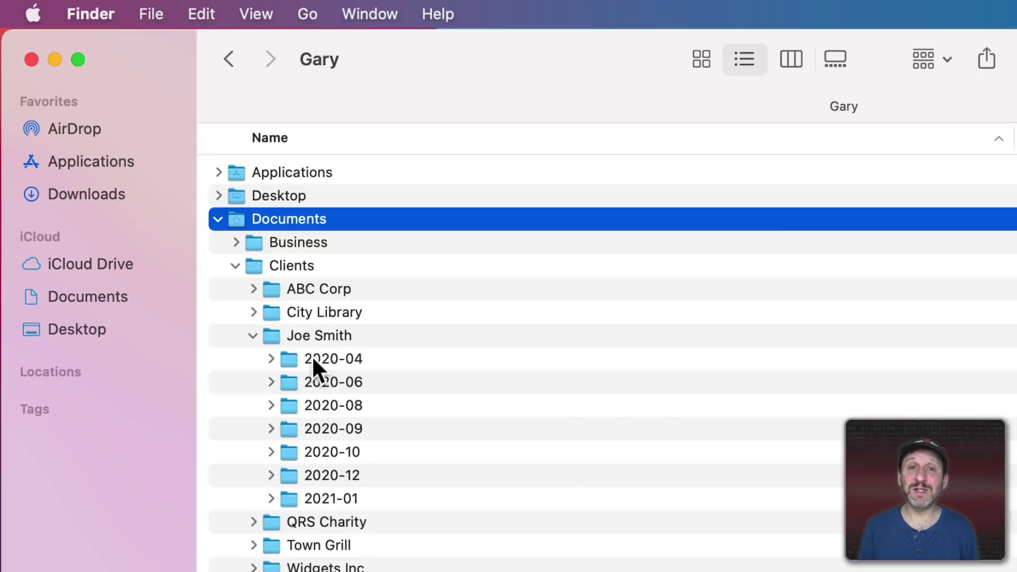
pyautogui.press('Down')
pyautogui.press('Down')
pyautogui.press('Left')
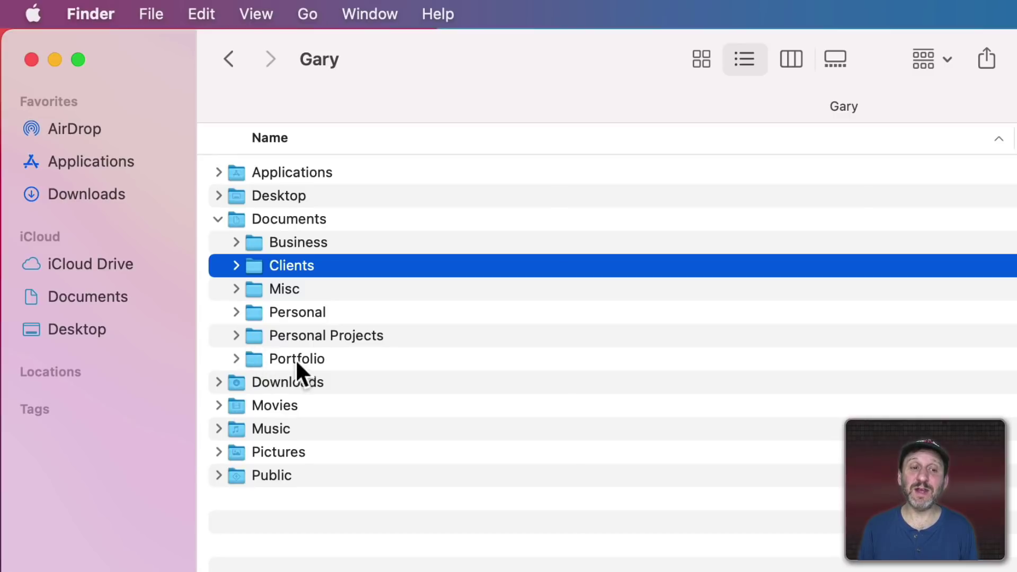
pyautogui.click(312, 359)
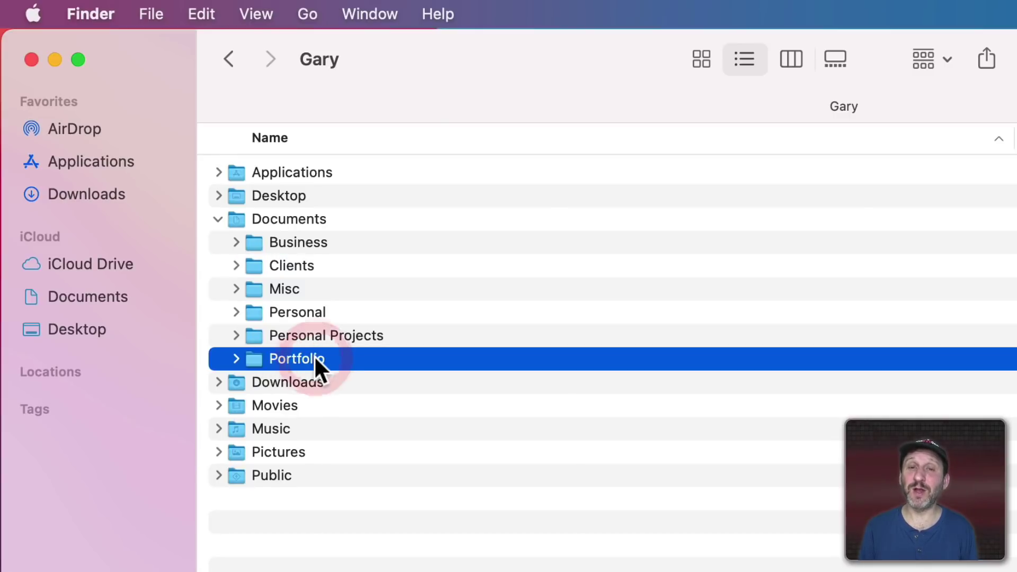
# Step: Collapse Documents, look at Stock Photos inside Pictures, then return to Documents
pyautogui.click(218, 220)
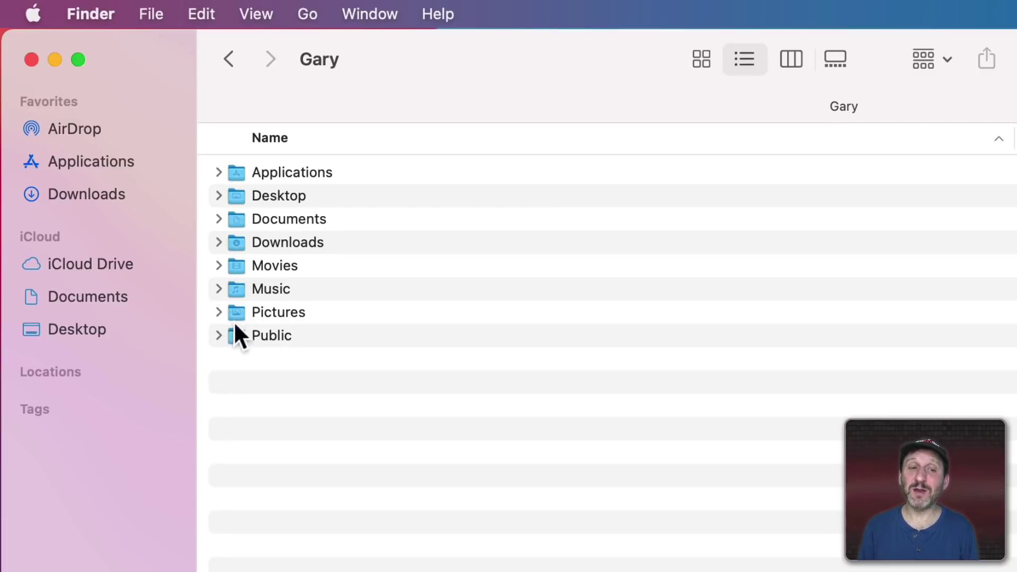
pyautogui.click(218, 312)
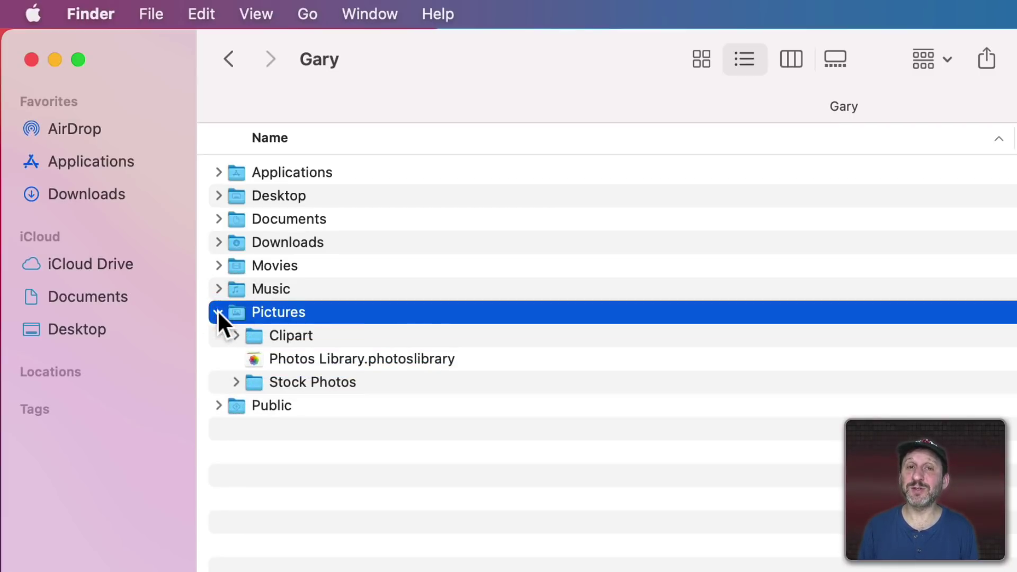
pyautogui.click(315, 381)
pyautogui.click(278, 313)
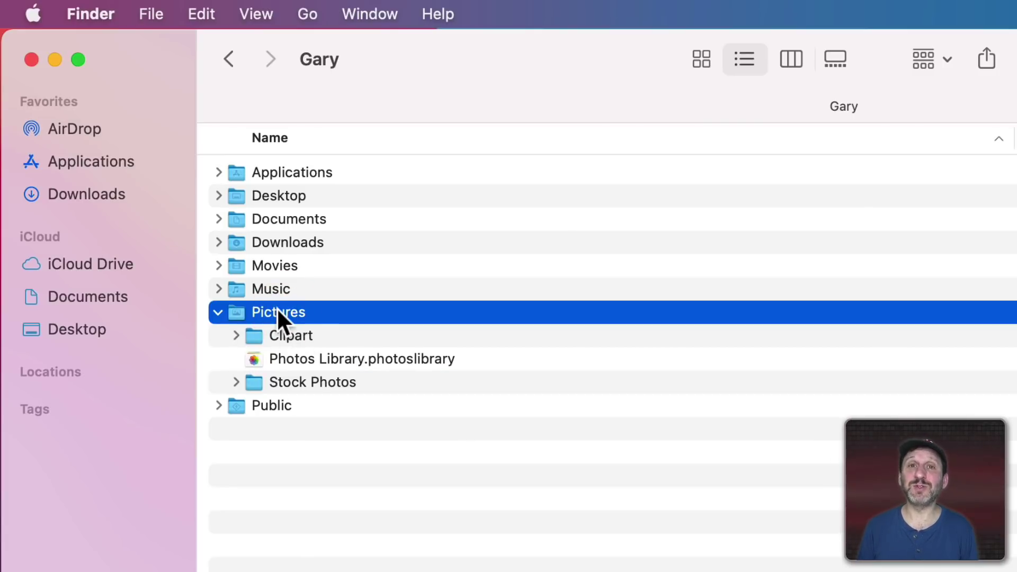
pyautogui.click(280, 218)
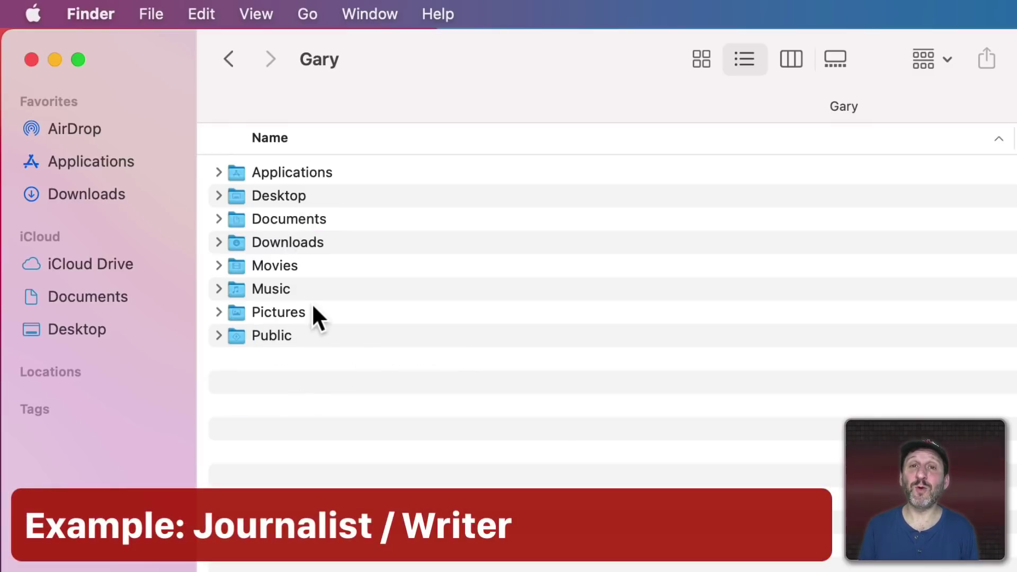
pyautogui.click(218, 218)
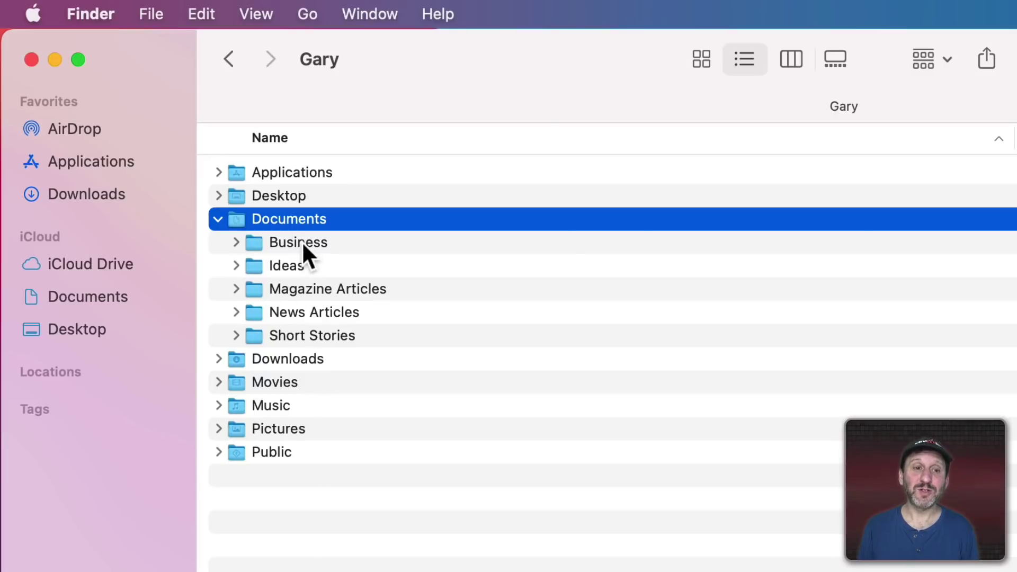
pyautogui.click(282, 263)
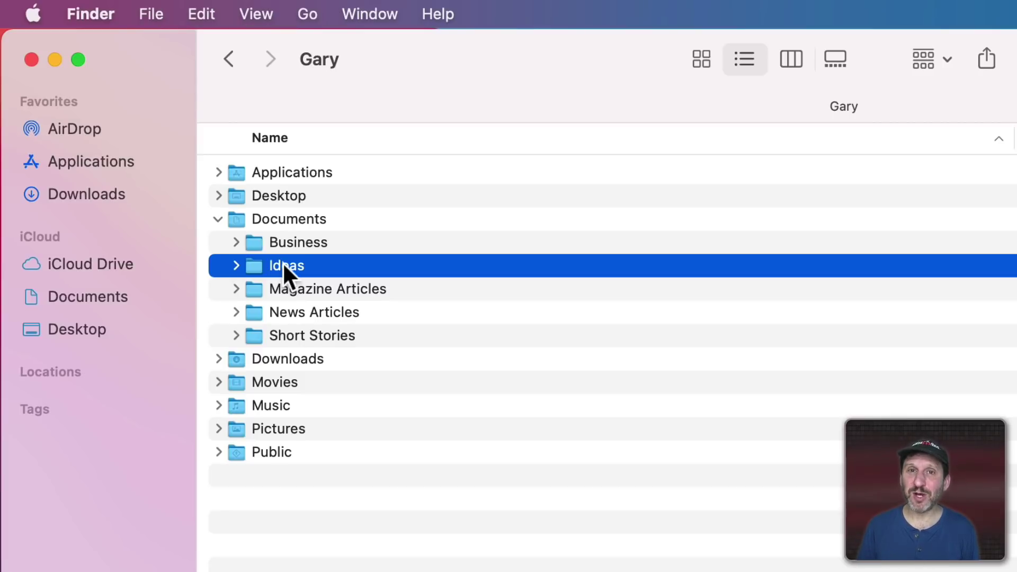
pyautogui.click(300, 312)
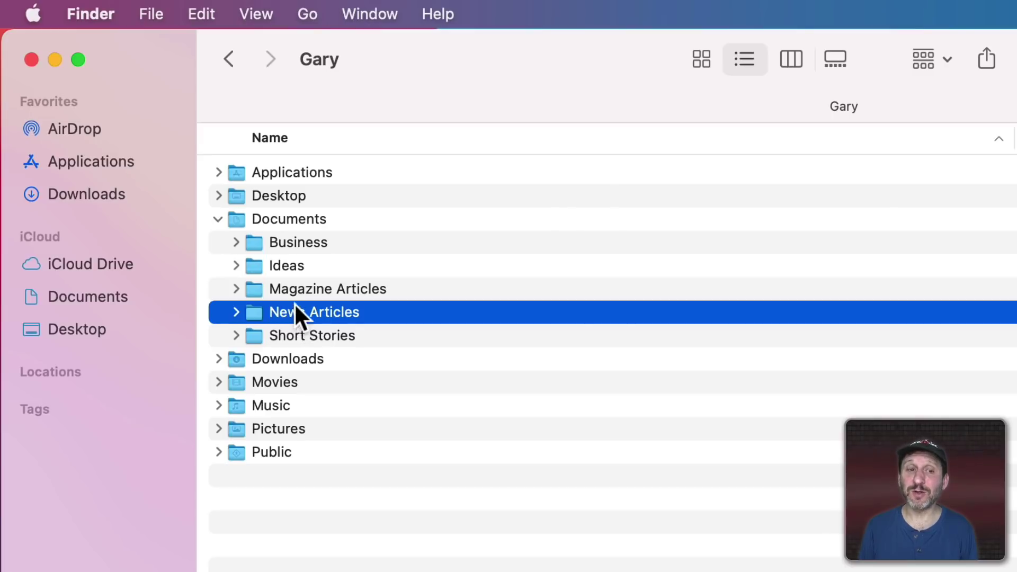
pyautogui.click(289, 292)
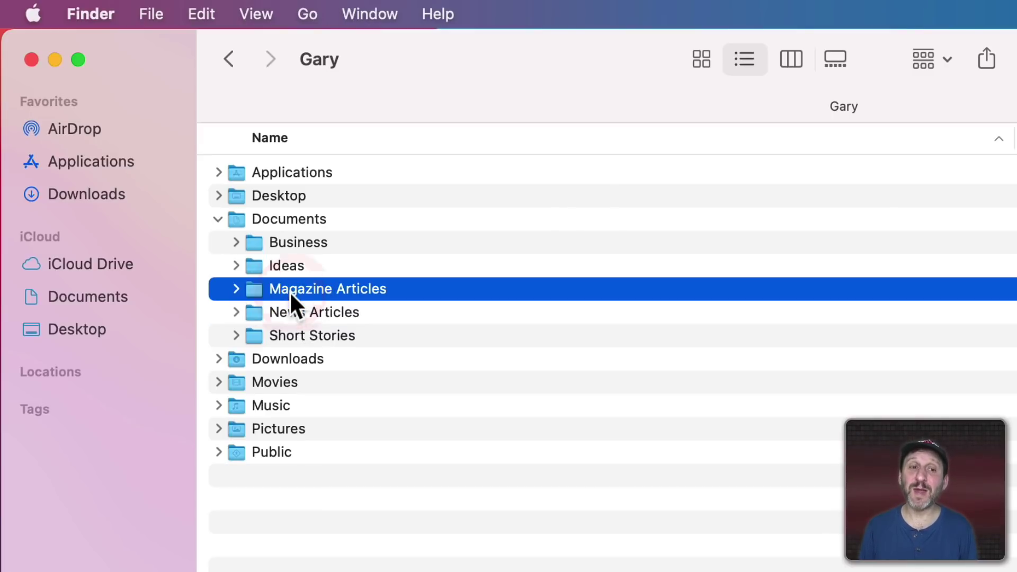
pyautogui.click(237, 310)
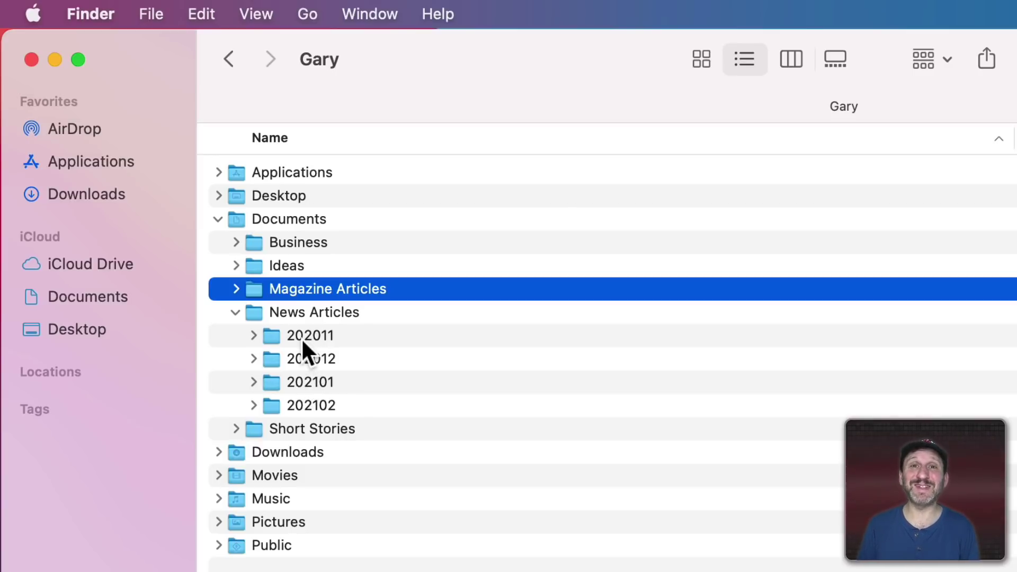
pyautogui.click(302, 337)
pyautogui.click(309, 358)
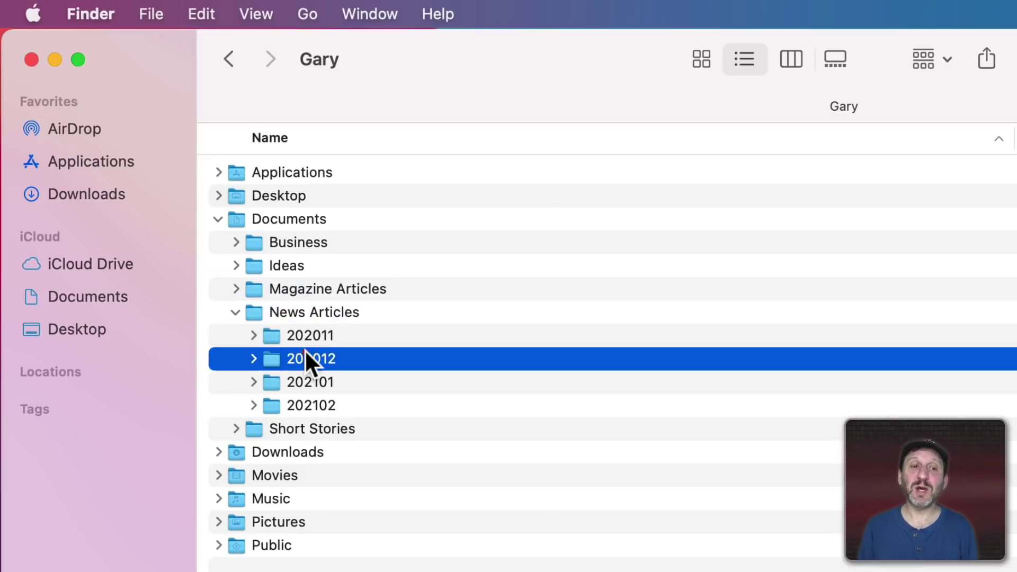
pyautogui.click(306, 382)
pyautogui.click(306, 404)
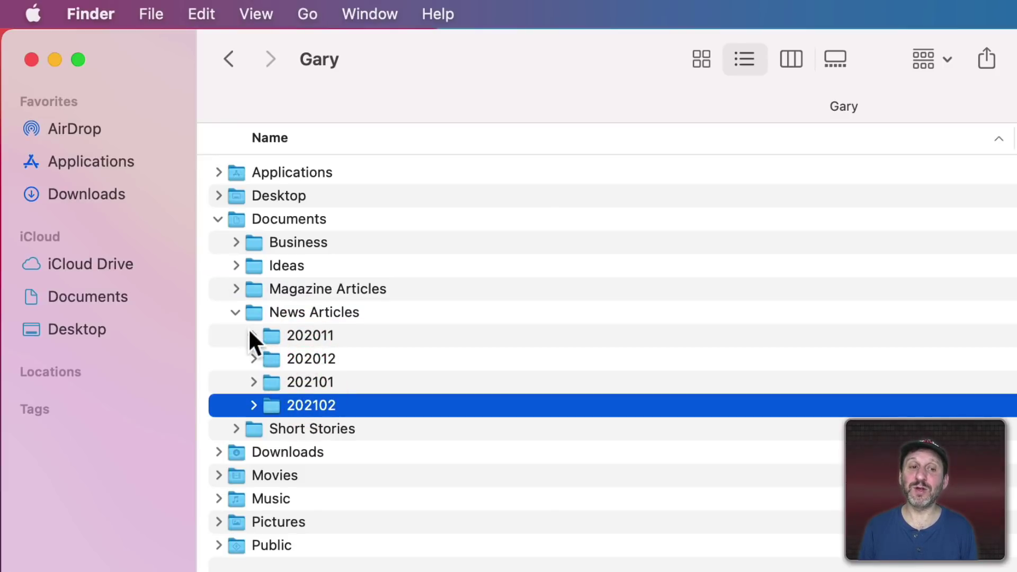
pyautogui.click(235, 312)
pyautogui.click(236, 289)
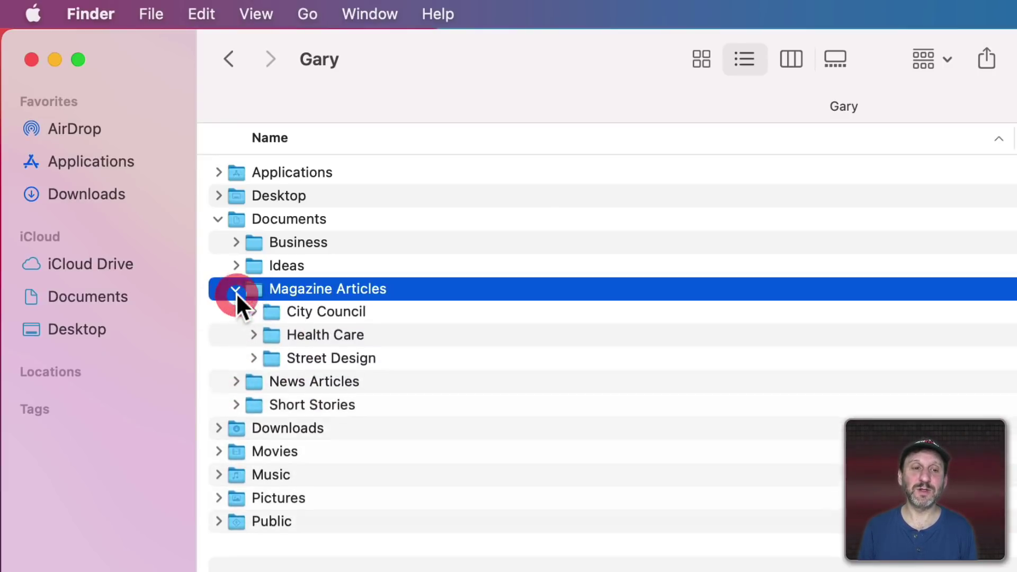
pyautogui.click(309, 310)
pyautogui.click(313, 334)
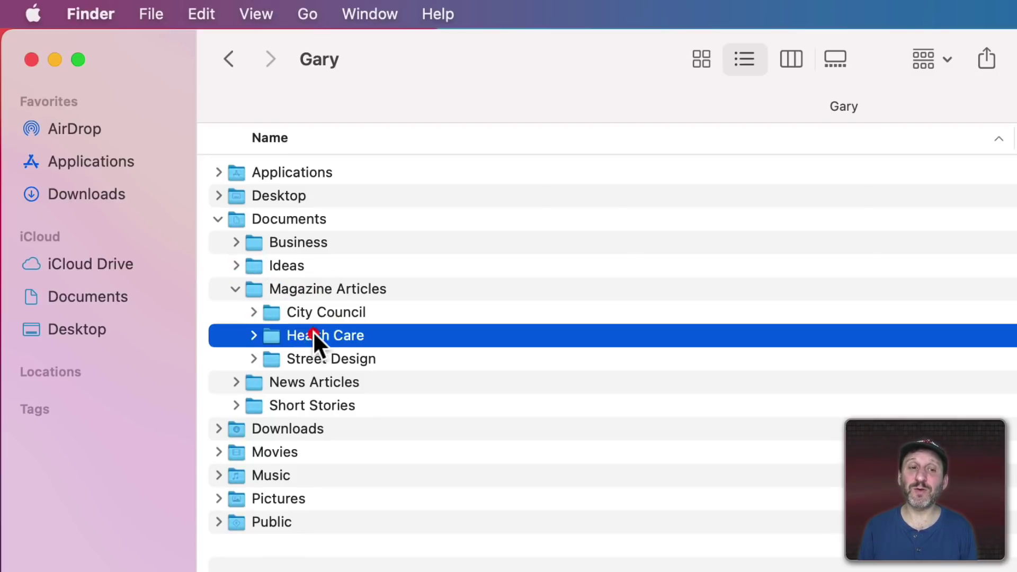
pyautogui.click(316, 358)
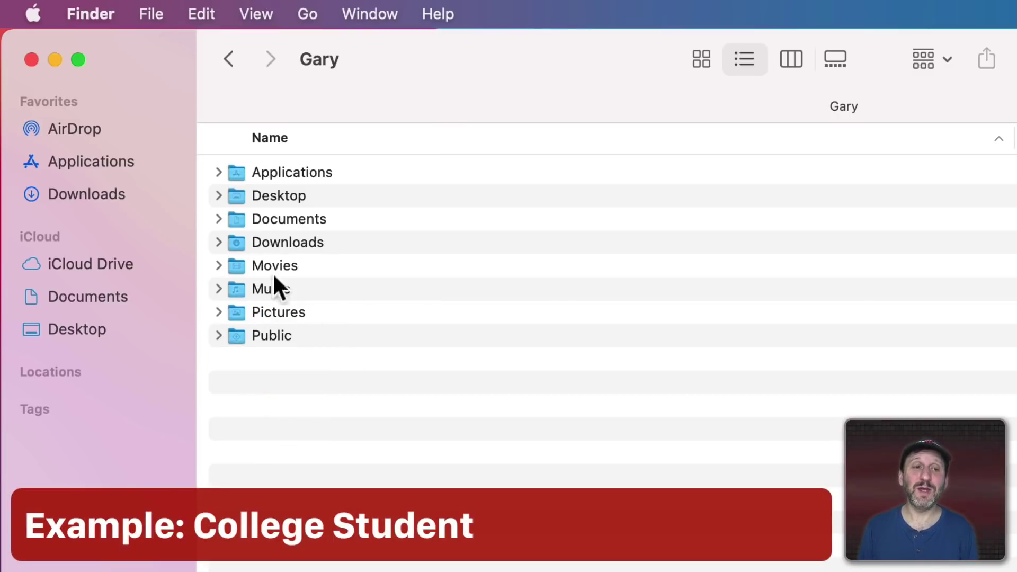
# Step: Expand Documents, Current Classes and E66 Database Systems, selecting E66 Study Guide.pdf
pyautogui.click(218, 219)
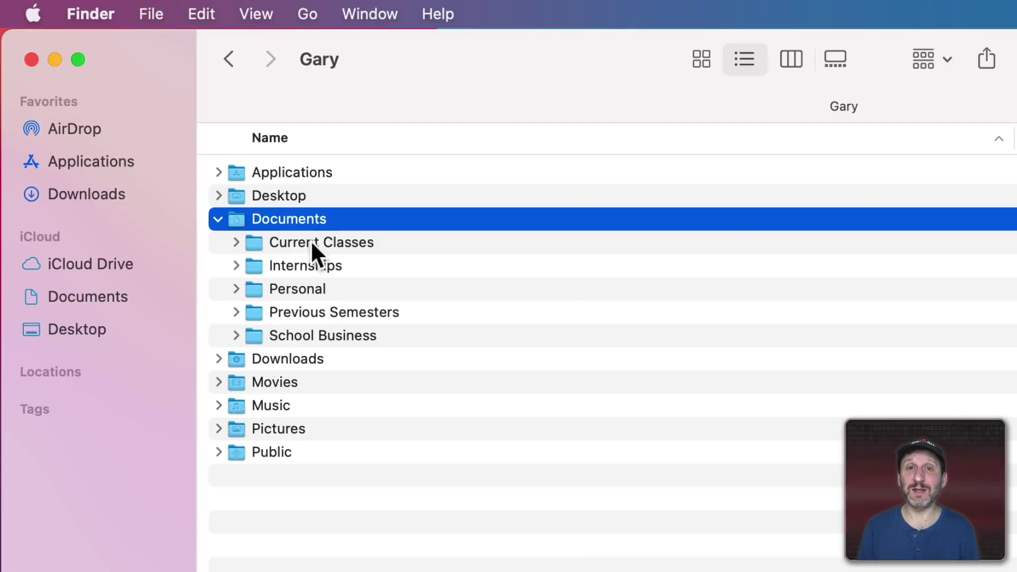
pyautogui.click(235, 242)
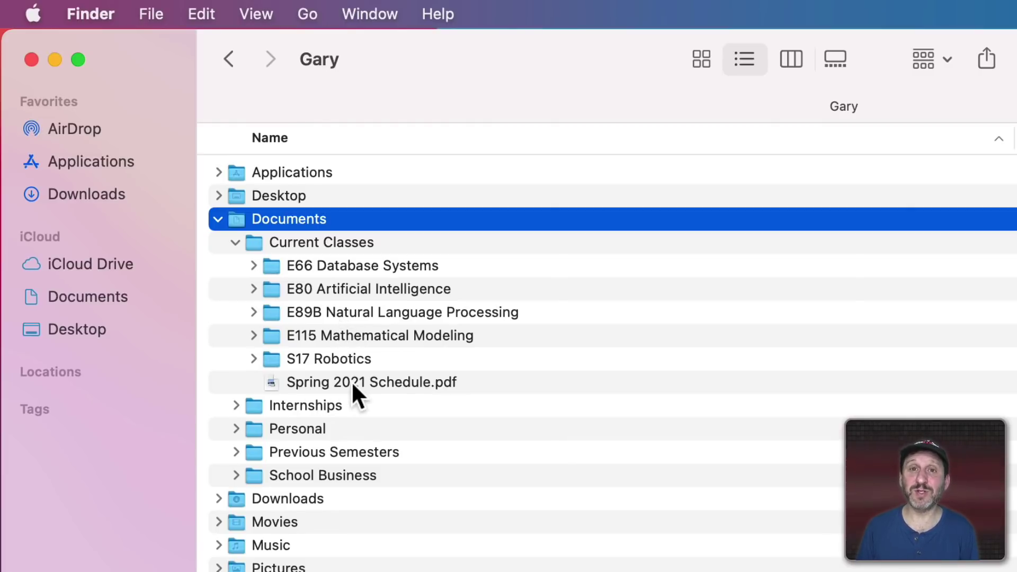
pyautogui.click(252, 265)
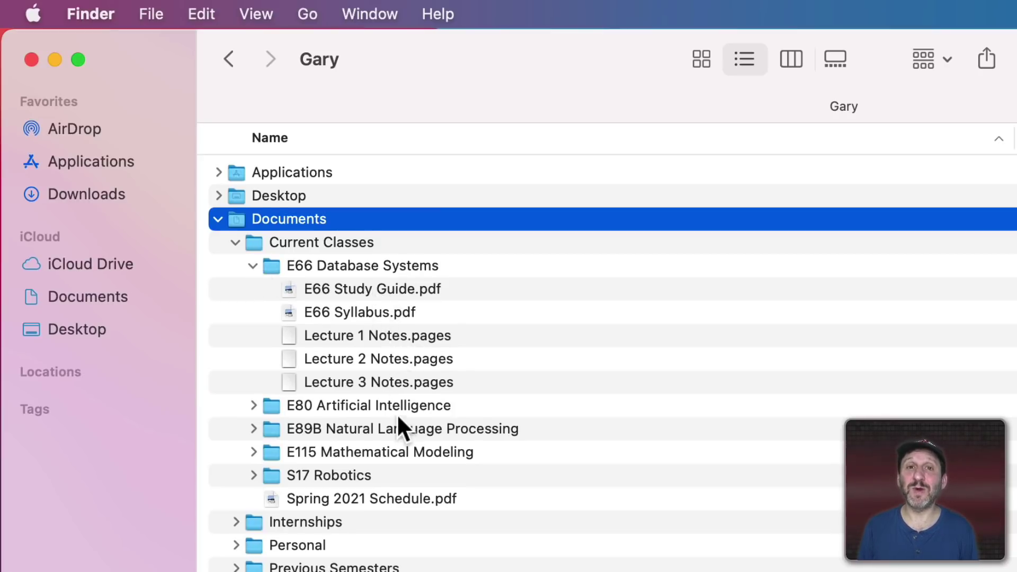
pyautogui.click(326, 289)
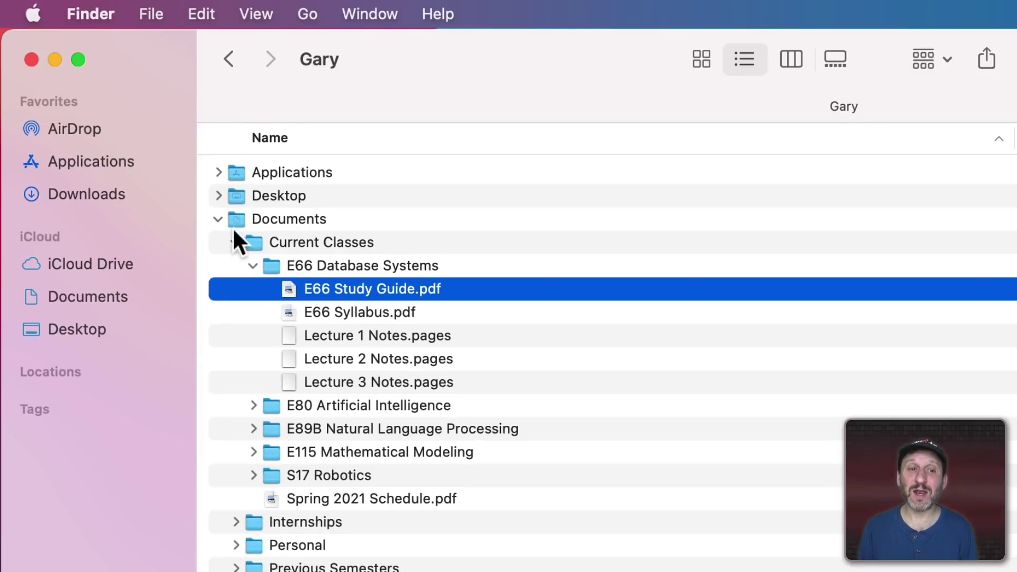
# Step: Collapse Current Classes and look through the past terms in Previous Semesters
pyautogui.click(236, 242)
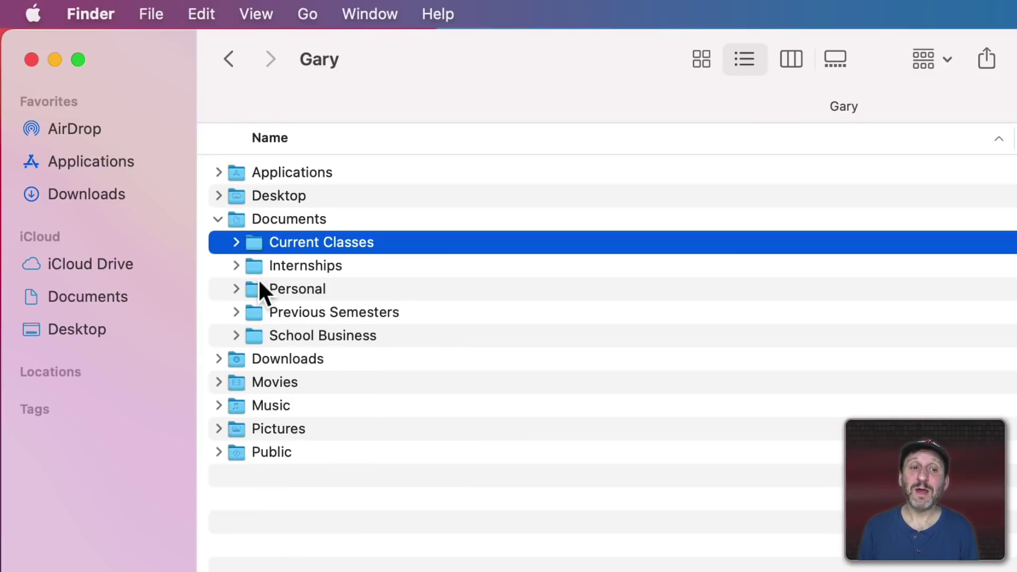
pyautogui.click(341, 310)
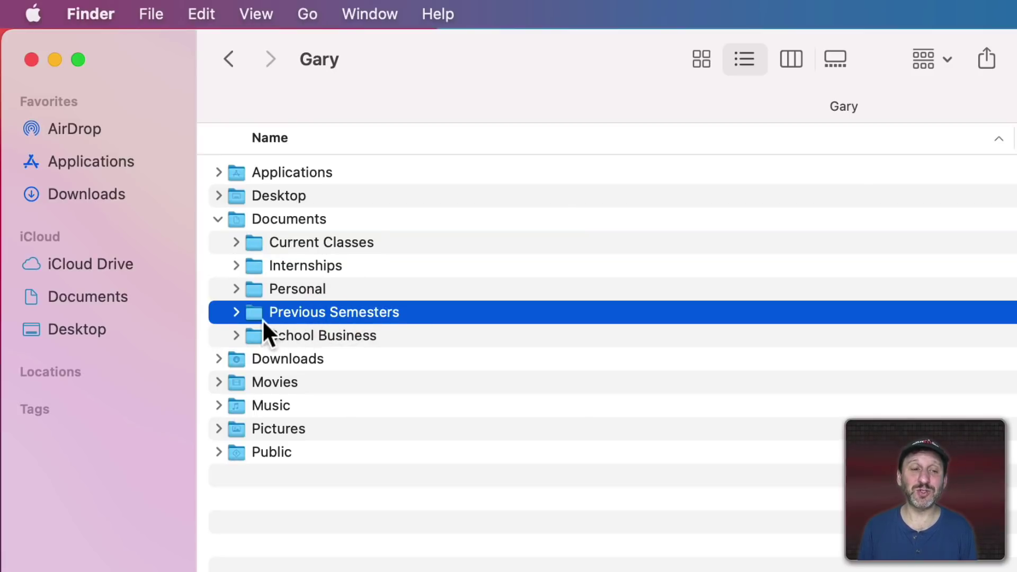
pyautogui.click(237, 313)
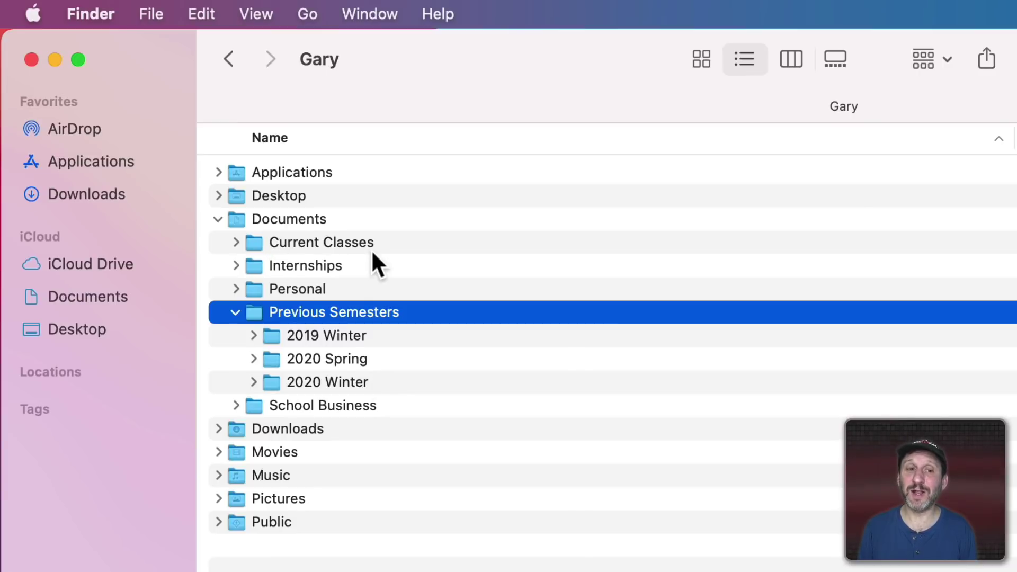
pyautogui.click(235, 313)
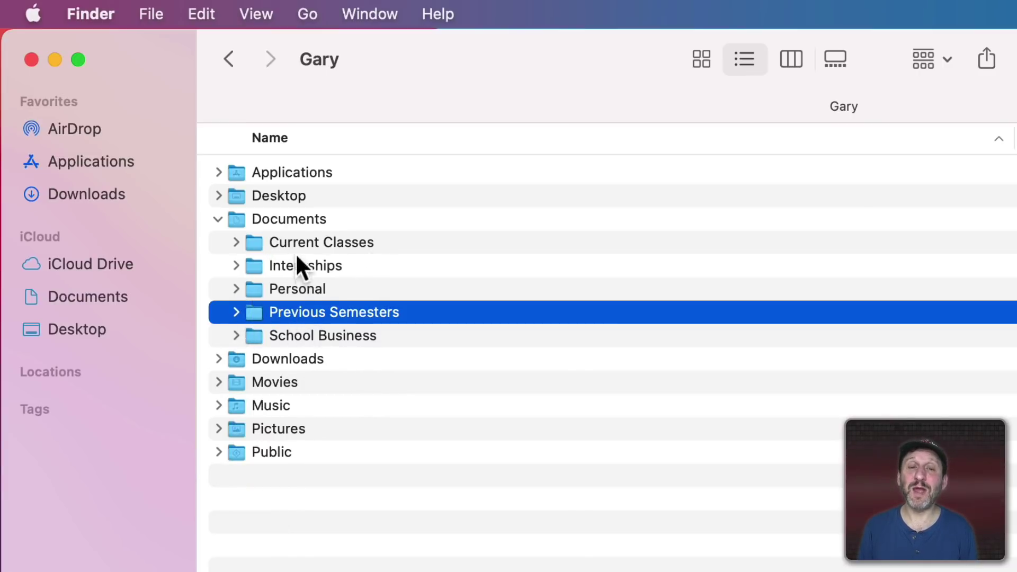
# Step: Select the School Business, Internships and Personal folders in turn
pyautogui.click(301, 331)
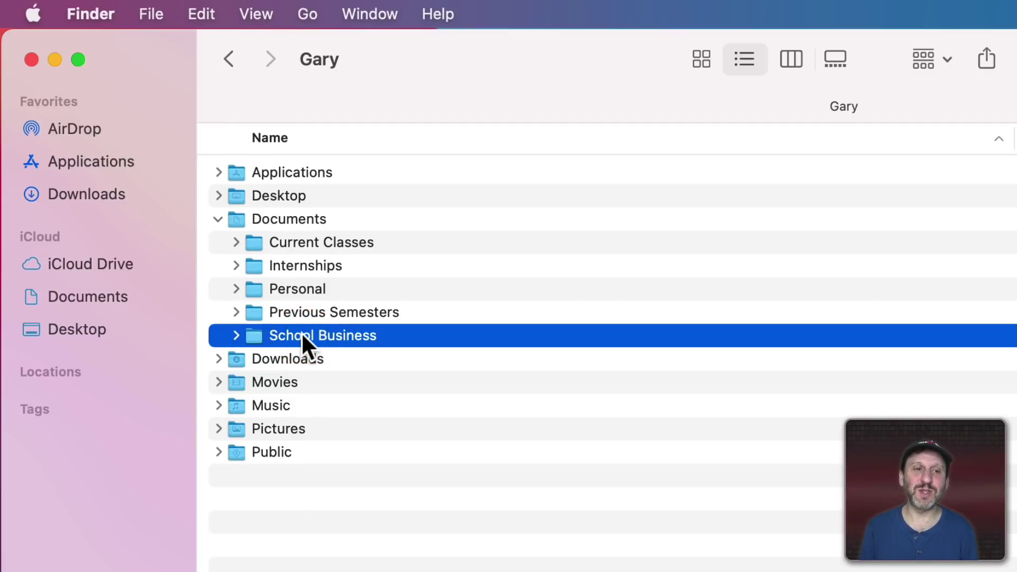
pyautogui.click(300, 267)
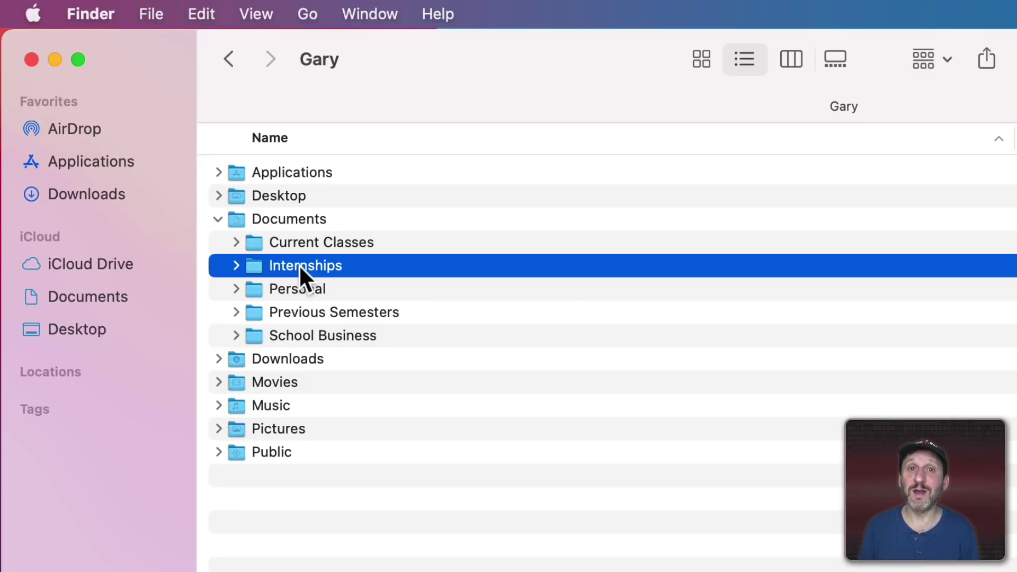
pyautogui.click(298, 290)
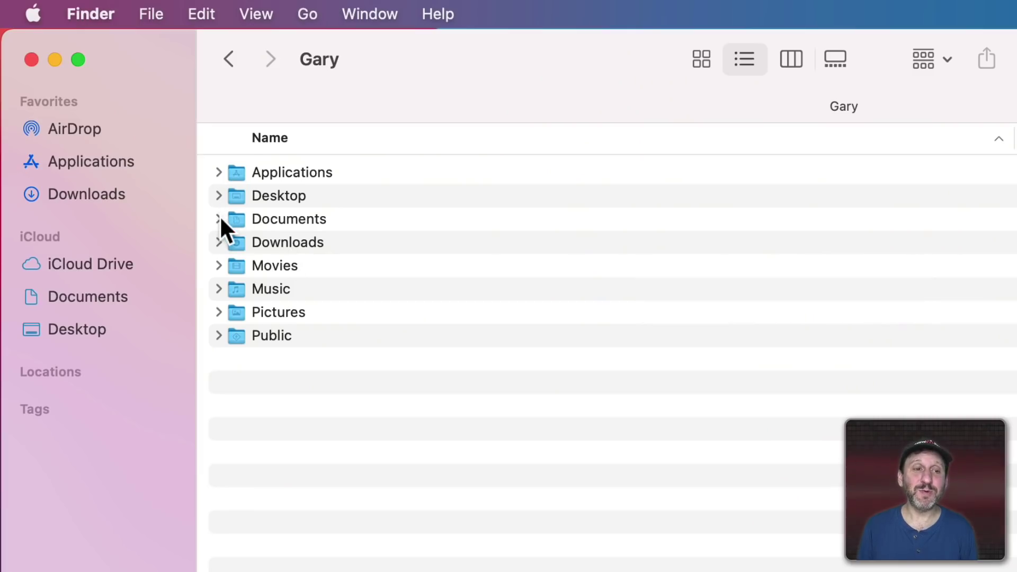
# Step: Expand Documents and select Equipment Manuals, Health, Receipts, Taxes and Travel Plans in turn
pyautogui.click(218, 216)
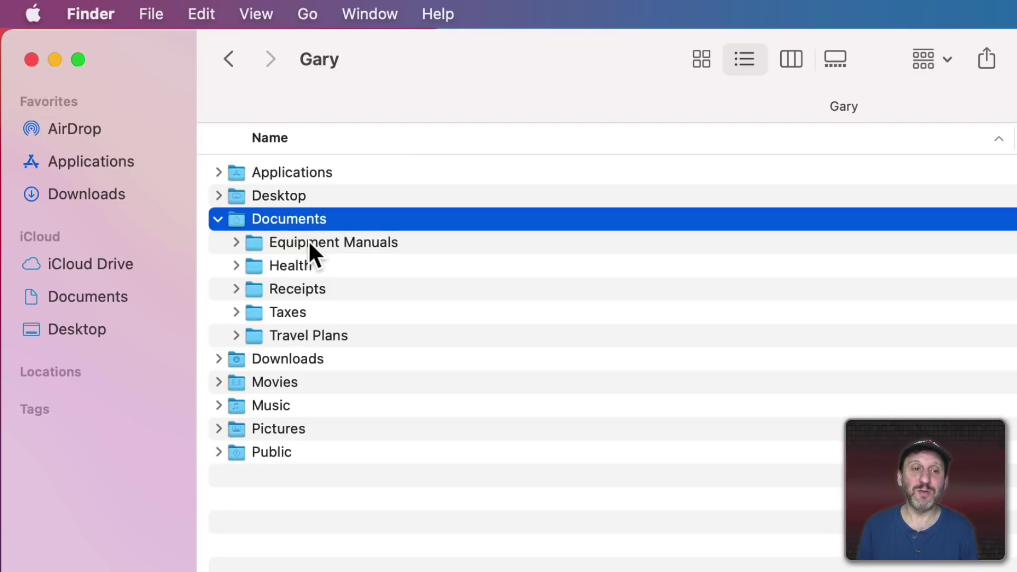
pyautogui.click(308, 240)
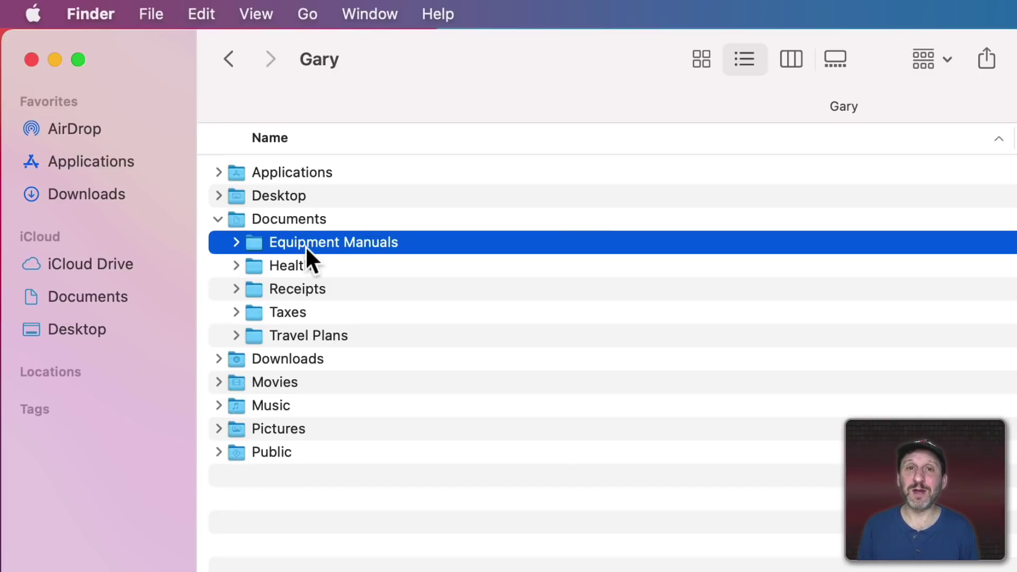
pyautogui.click(279, 265)
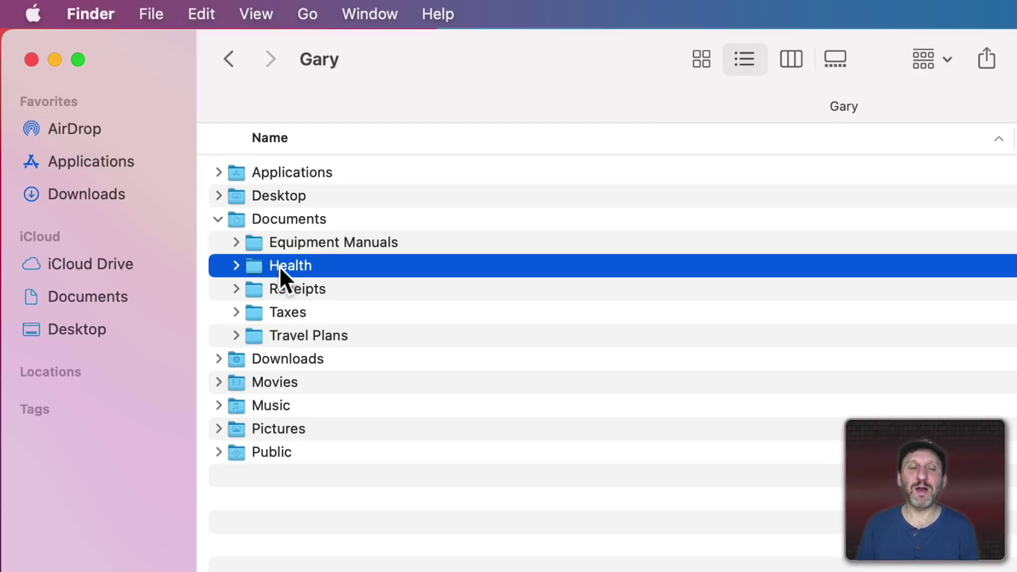
pyautogui.click(284, 292)
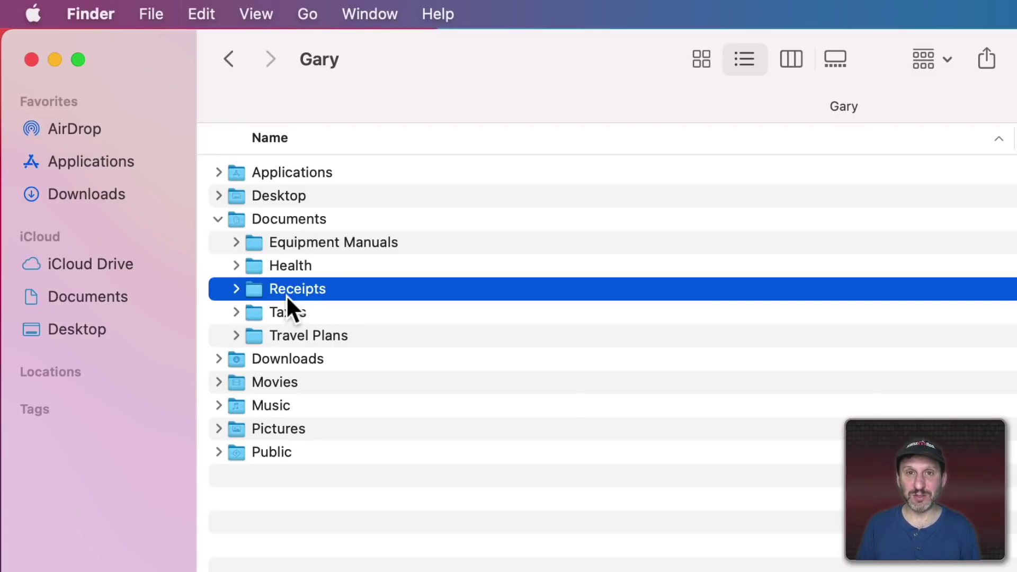
pyautogui.click(333, 312)
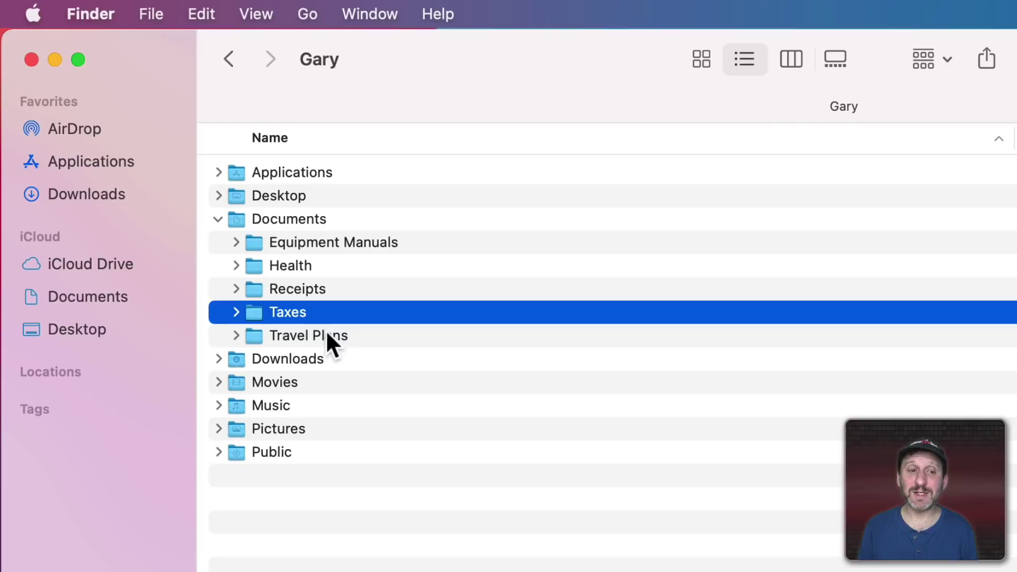
pyautogui.click(309, 336)
# Step: Expand Travel Plans and select 2021 Spain, 2022 New Zealand and Previous Trips
pyautogui.click(235, 336)
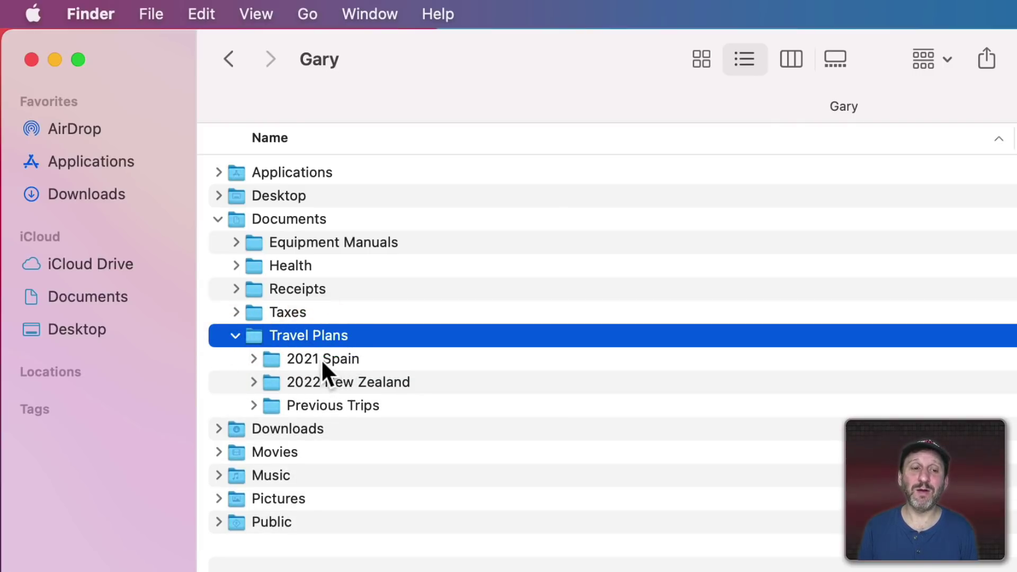
pyautogui.click(319, 358)
pyautogui.click(315, 381)
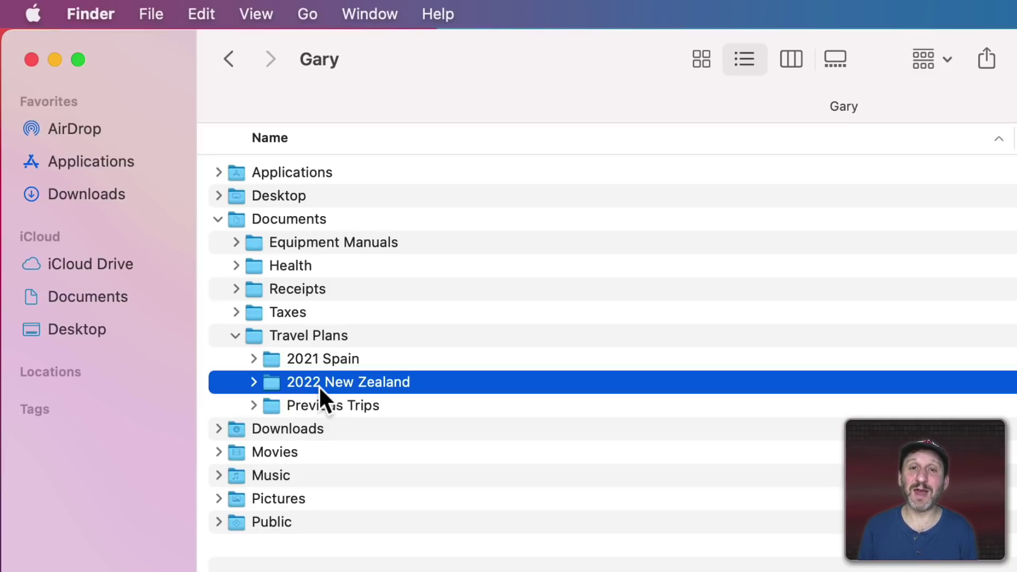
pyautogui.click(317, 406)
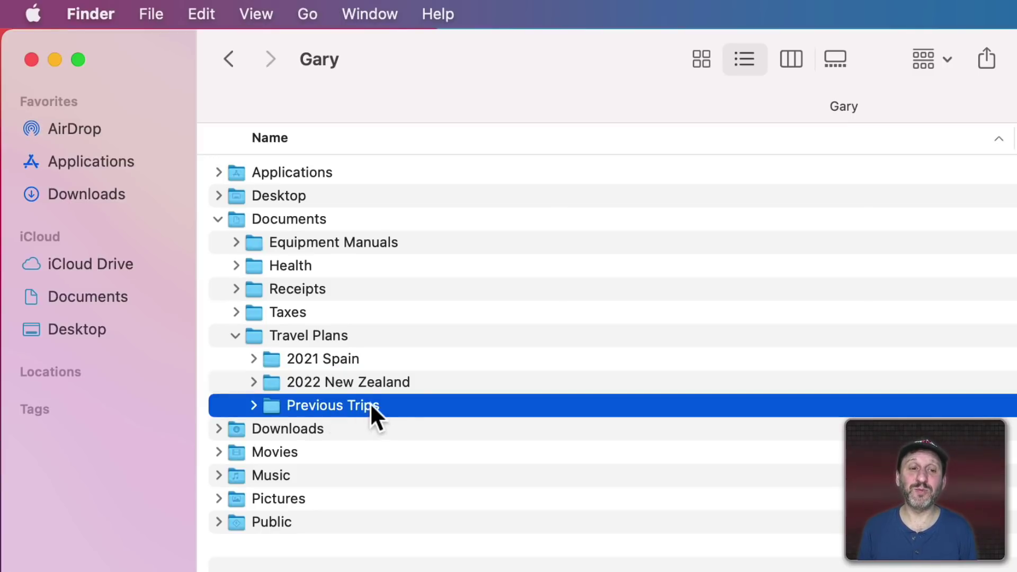
# Step: Collapse Travel Plans and expand Movies, selecting Vacation Videos
pyautogui.press('Left')
pyautogui.press('Left')
pyautogui.press('Down')
pyautogui.press('Down')
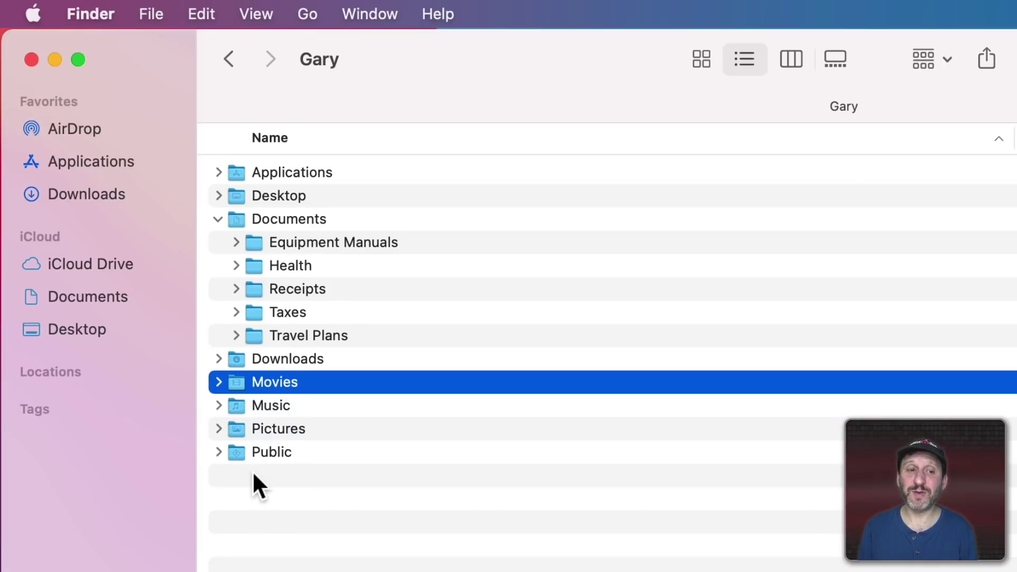
pyautogui.click(219, 381)
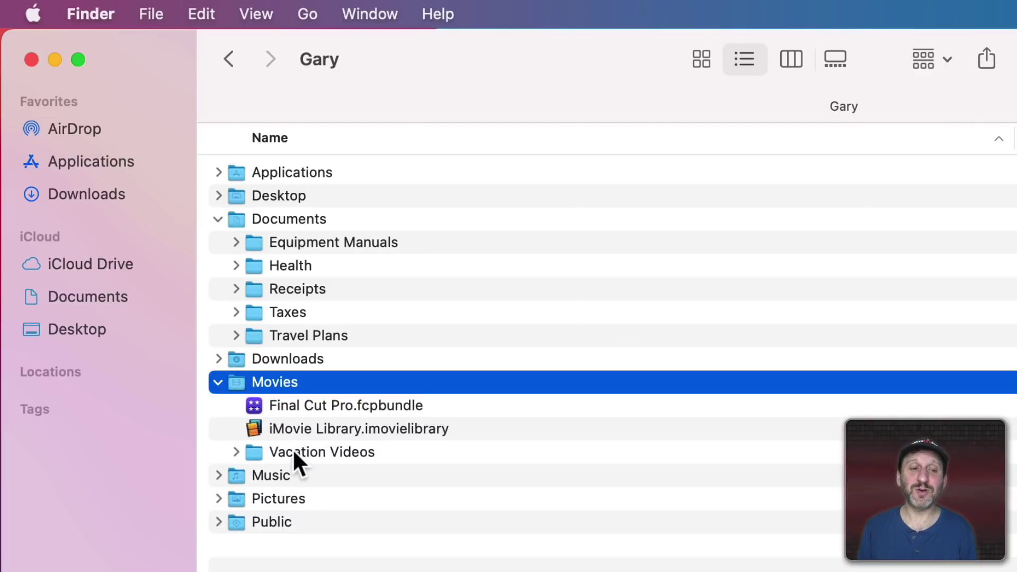
pyautogui.click(291, 453)
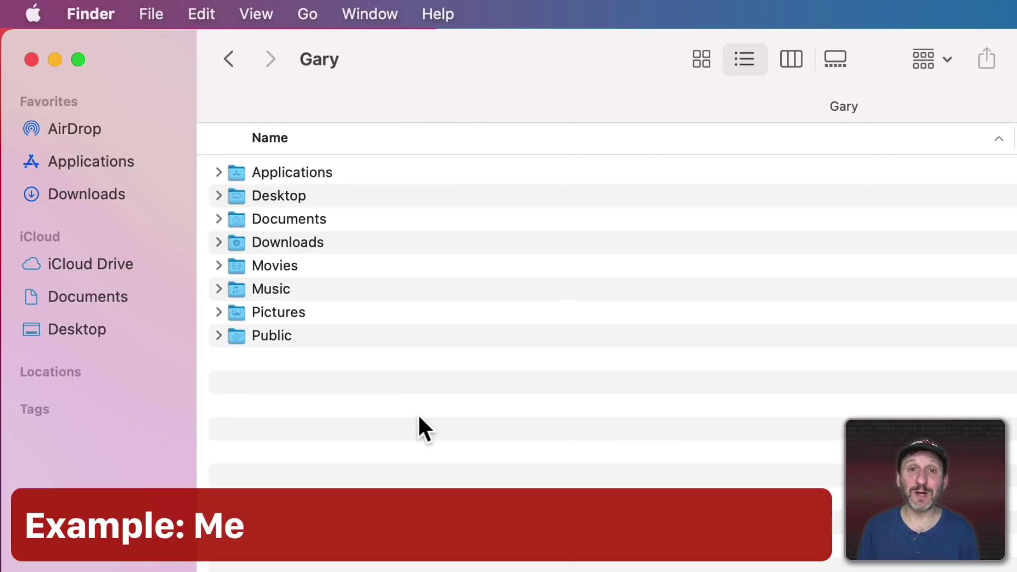
# Step: Expand Documents and MacMost to list the nine numbered project folders
pyautogui.click(216, 216)
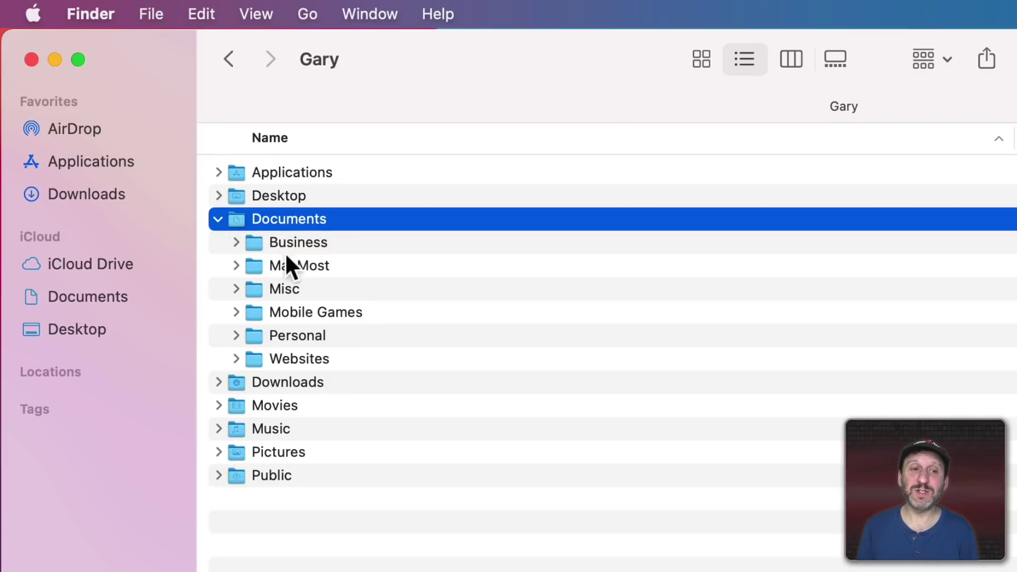
pyautogui.click(298, 263)
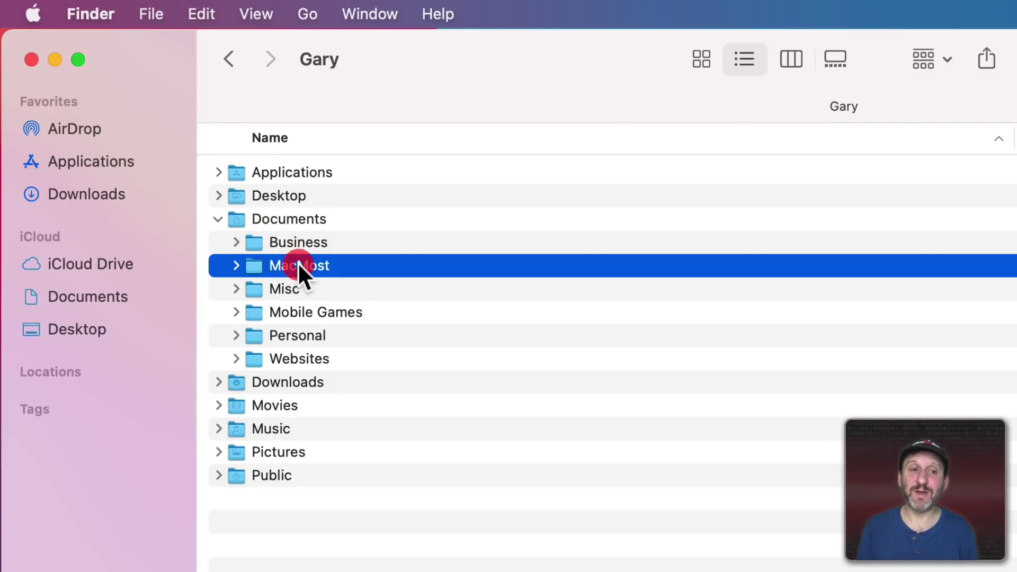
pyautogui.click(235, 265)
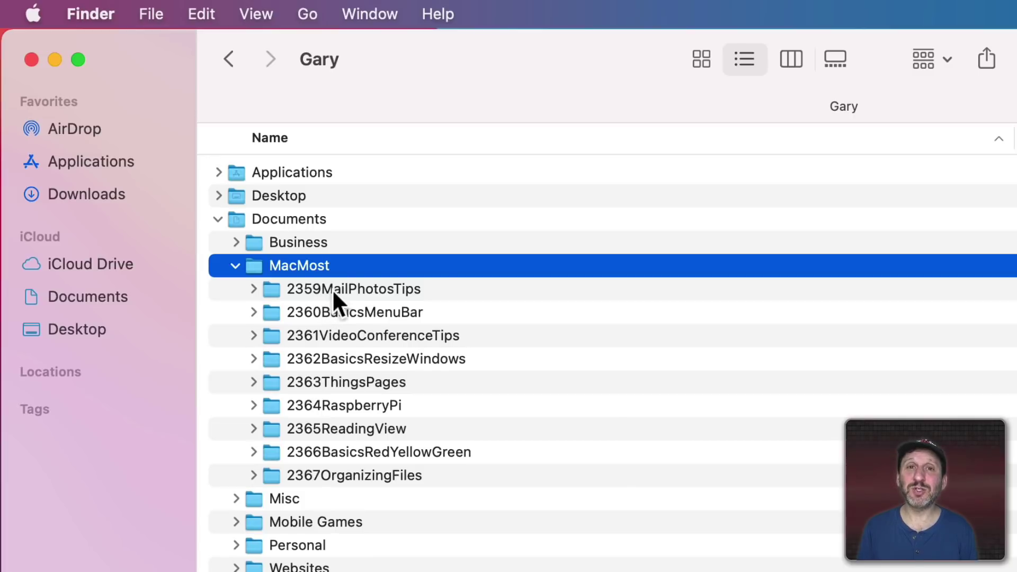
# Step: Expand 2359MailPhotosTips and select its screenflow, mp4, YT mp4 and pxd files
pyautogui.click(409, 291)
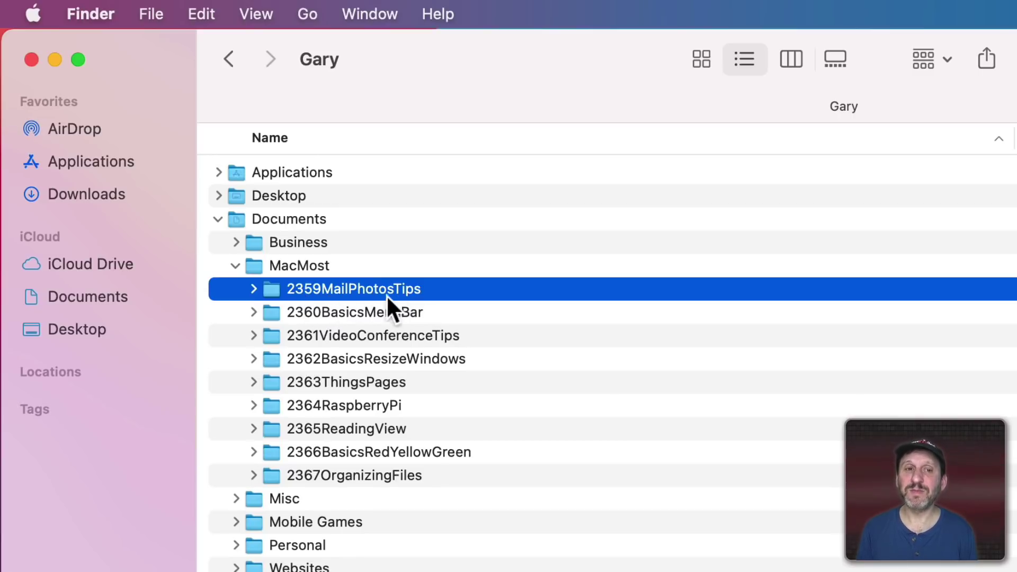
pyautogui.click(255, 289)
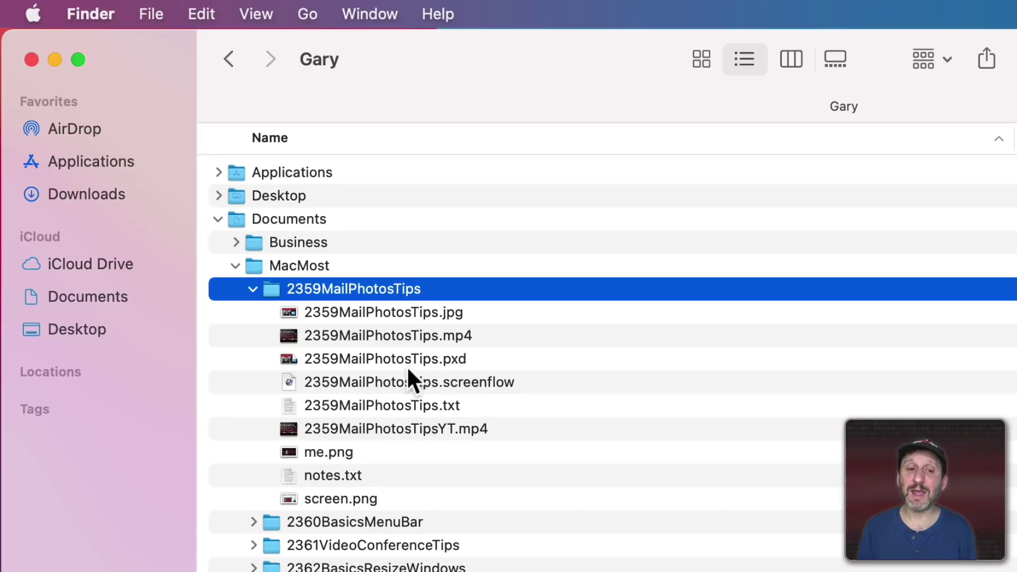
pyautogui.click(362, 381)
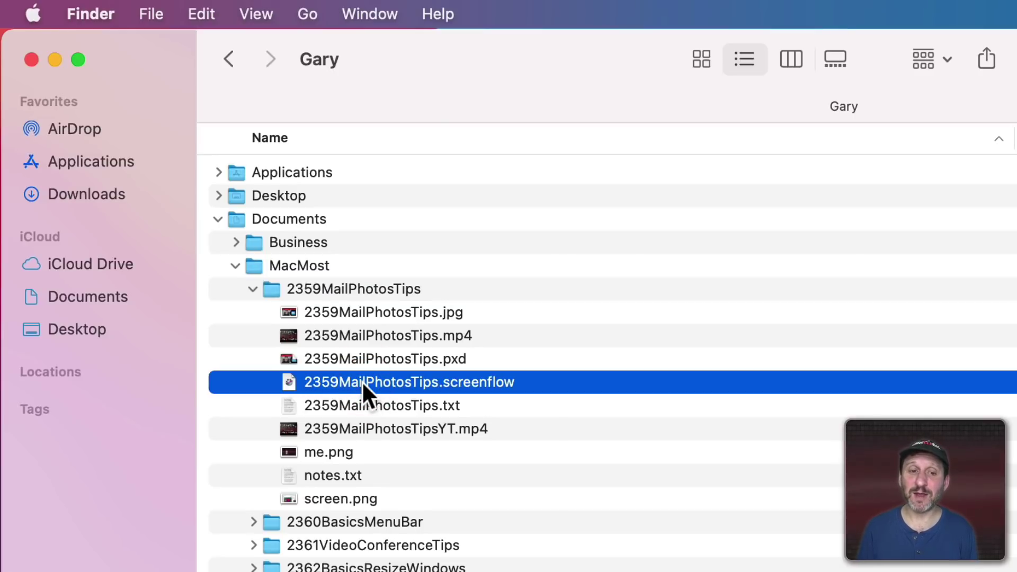
pyautogui.click(390, 333)
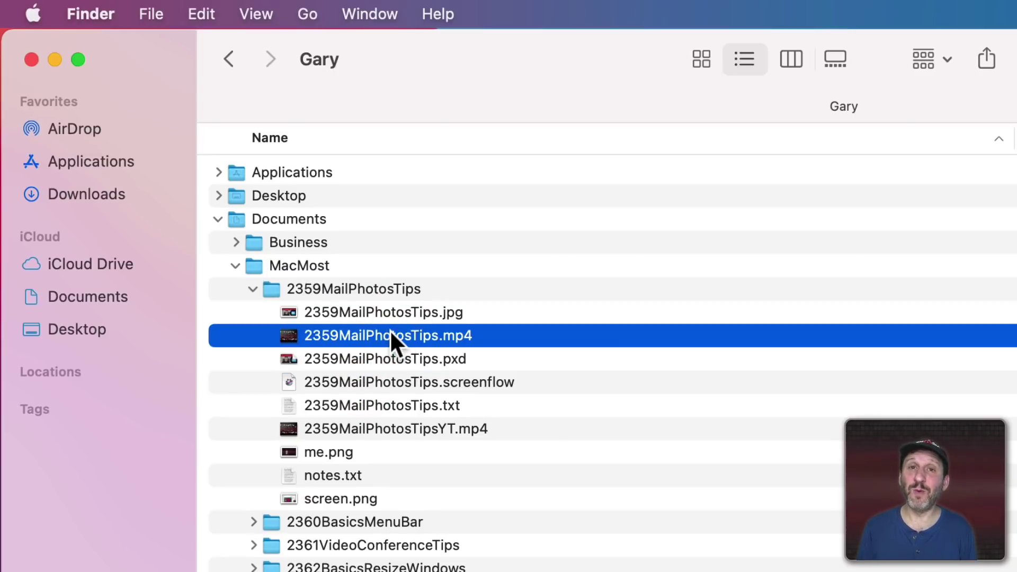
pyautogui.click(413, 423)
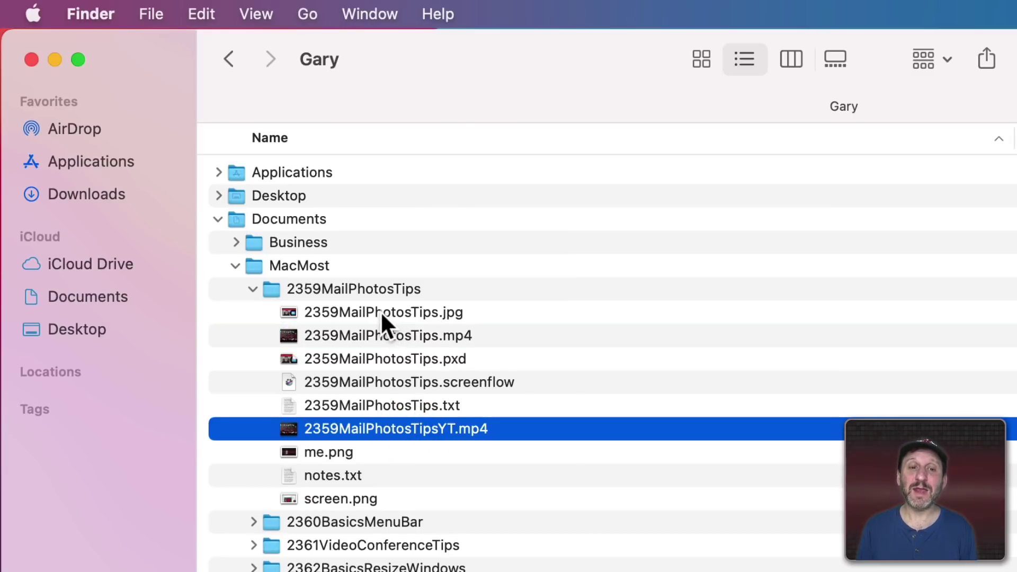
pyautogui.click(421, 358)
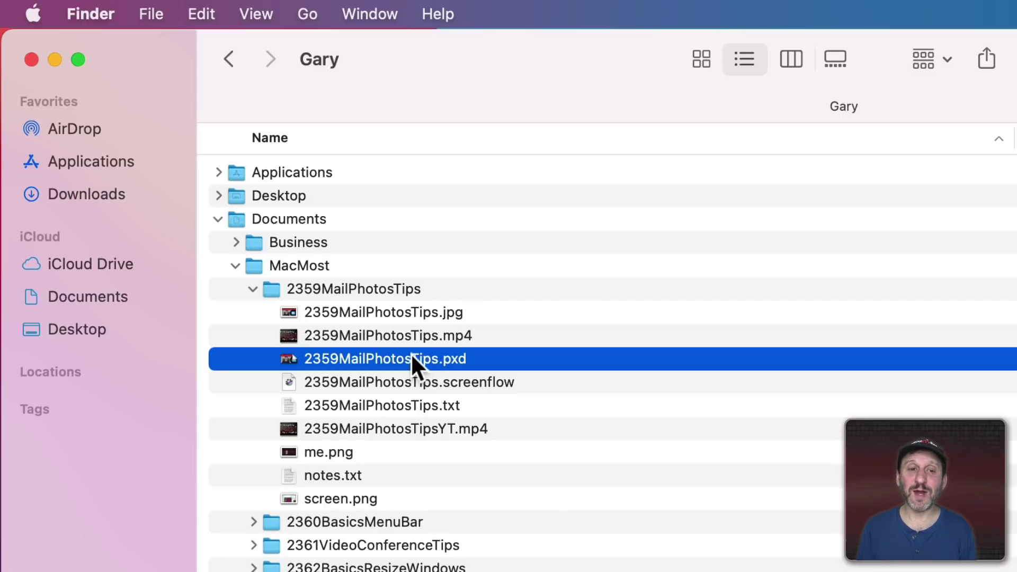
# Step: Select the episode's jpg, txt, notes.txt, me.png and screen.png files in turn
pyautogui.click(398, 312)
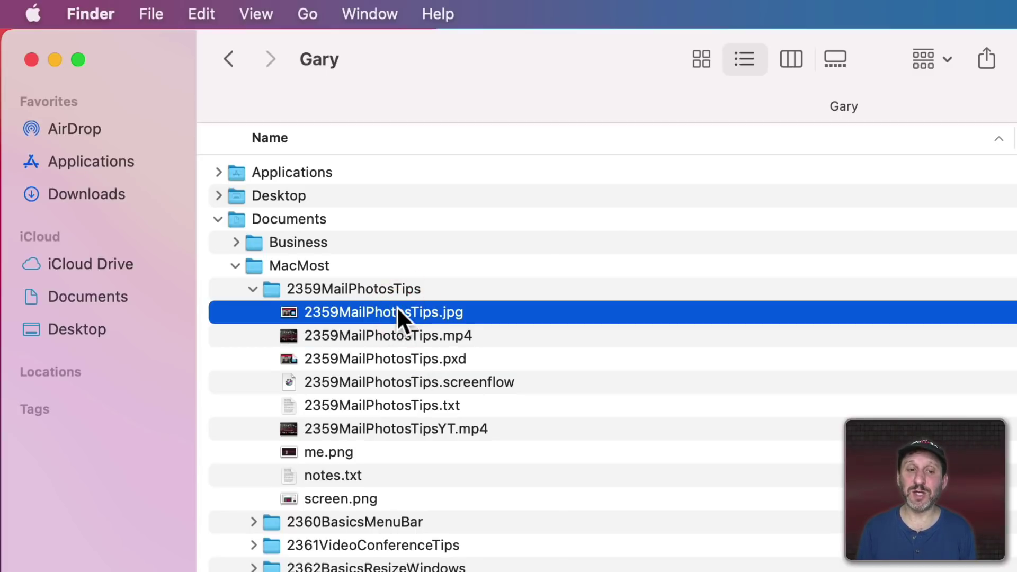
pyautogui.click(392, 409)
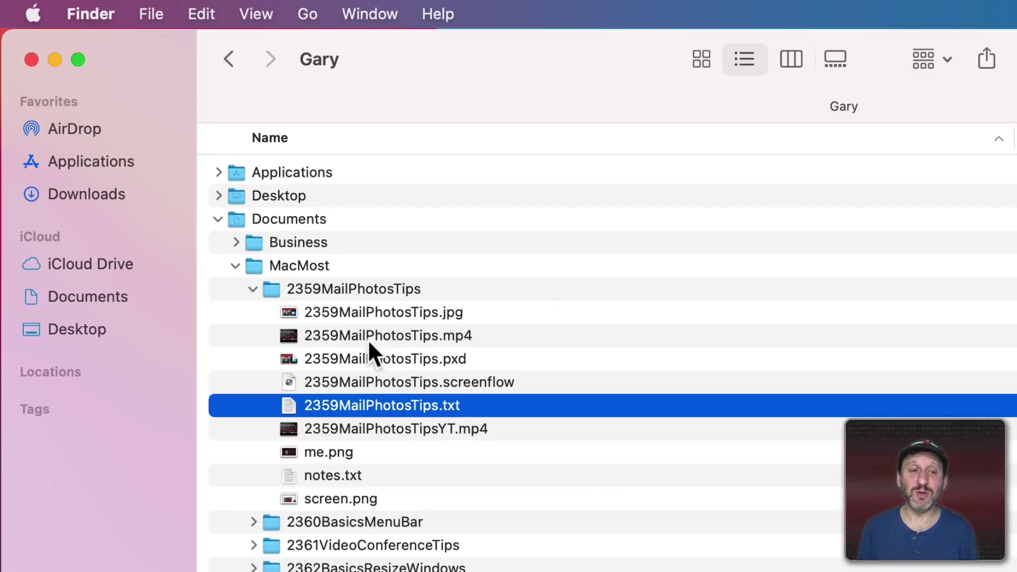
pyautogui.click(334, 477)
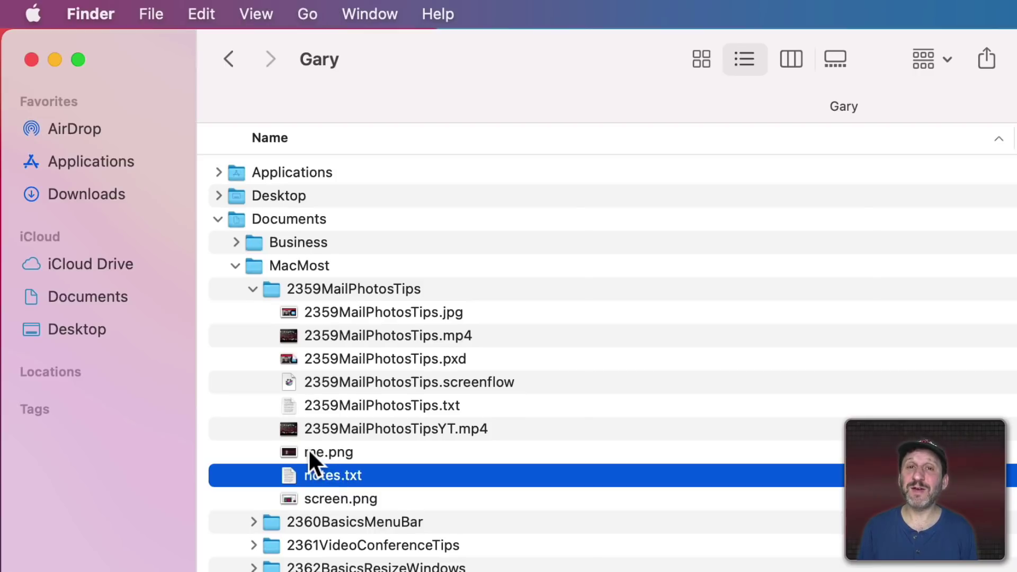
pyautogui.click(317, 452)
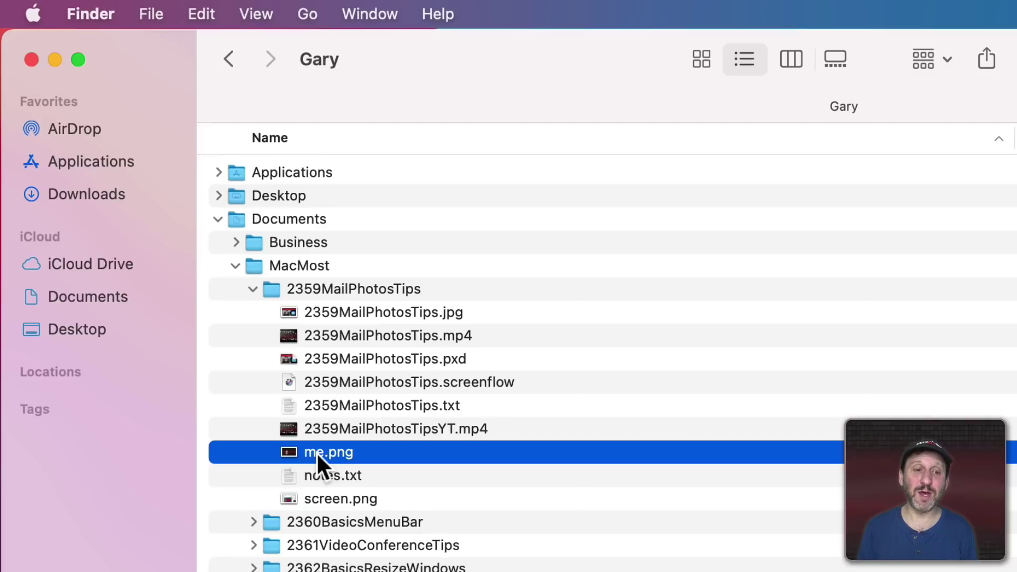
pyautogui.click(320, 497)
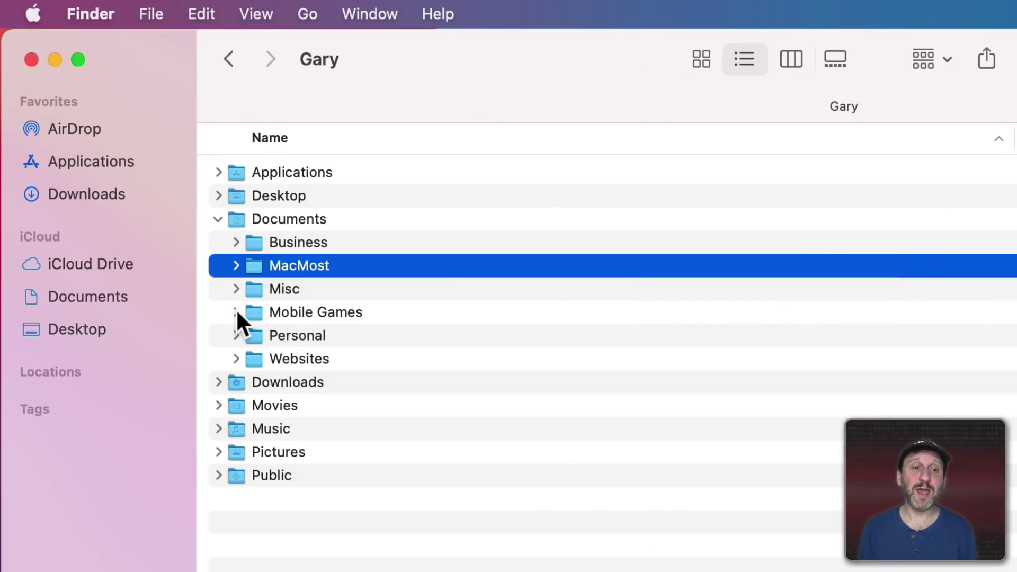
# Step: Expand Mobile Games and browse Jigsaw Puzzles, App Store Docs, Developer Tools, Extensions and Libraries, Ideas, Experiments and Retired
pyautogui.click(236, 312)
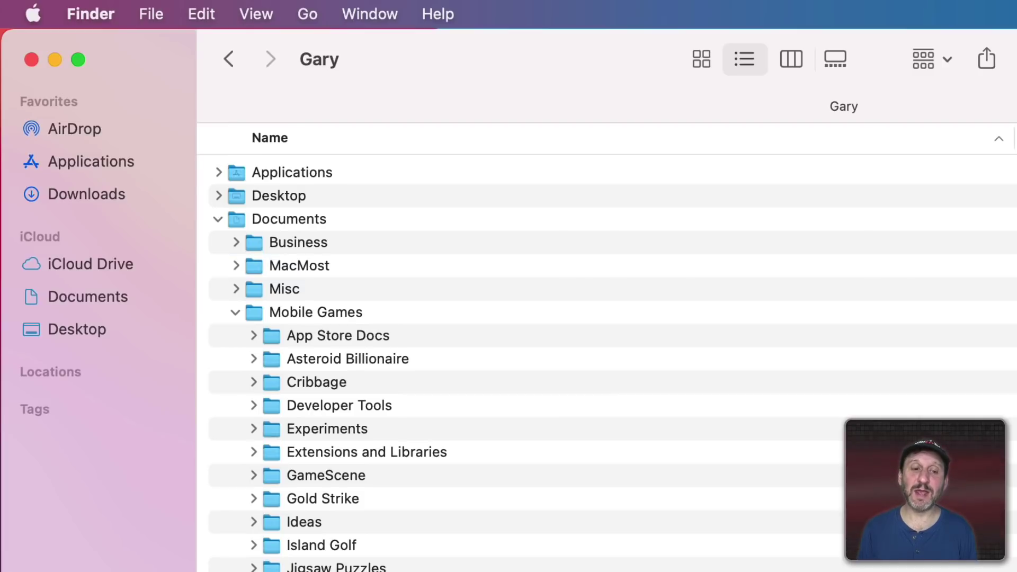
pyautogui.click(328, 565)
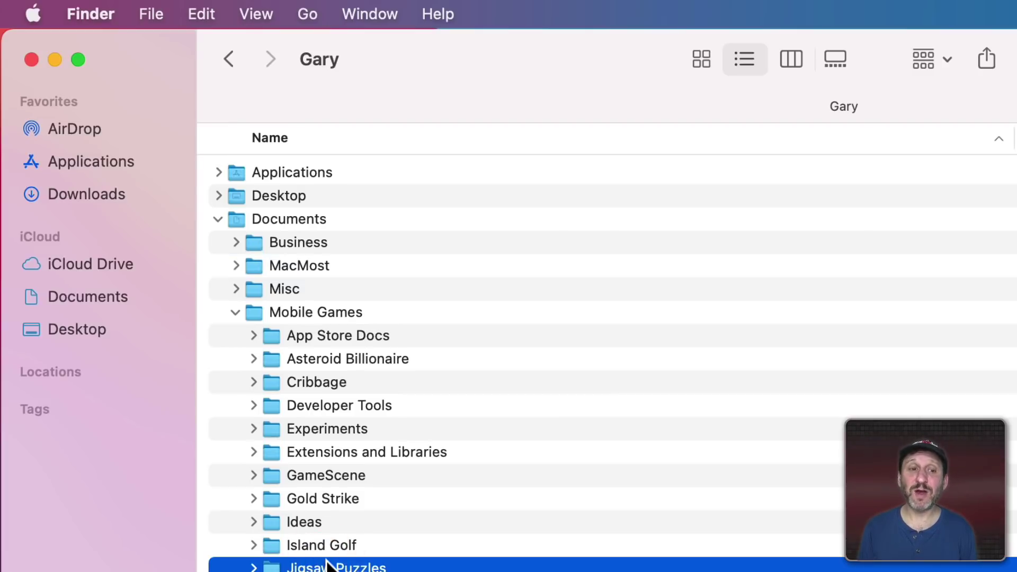
pyautogui.click(330, 334)
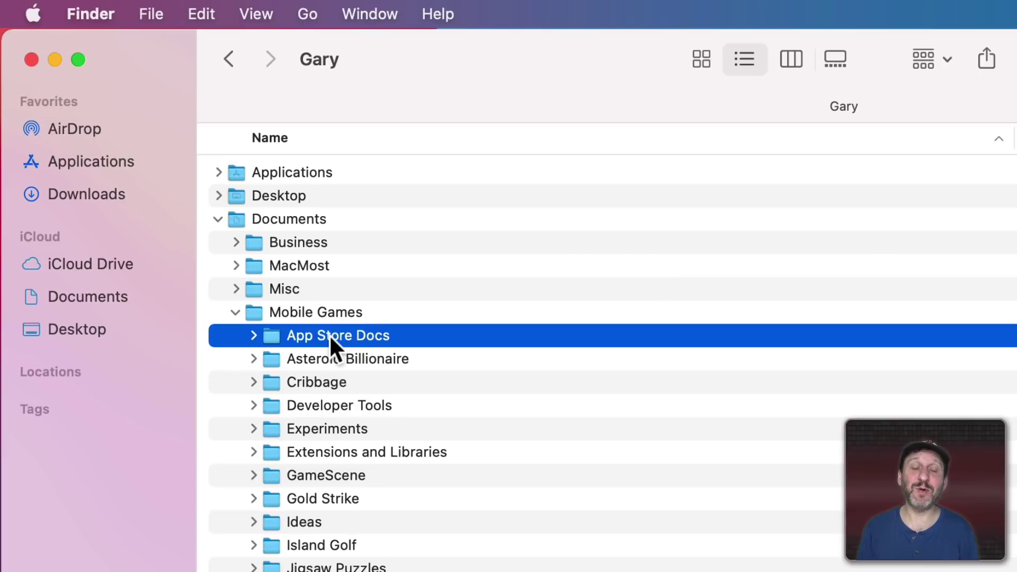
pyautogui.click(339, 403)
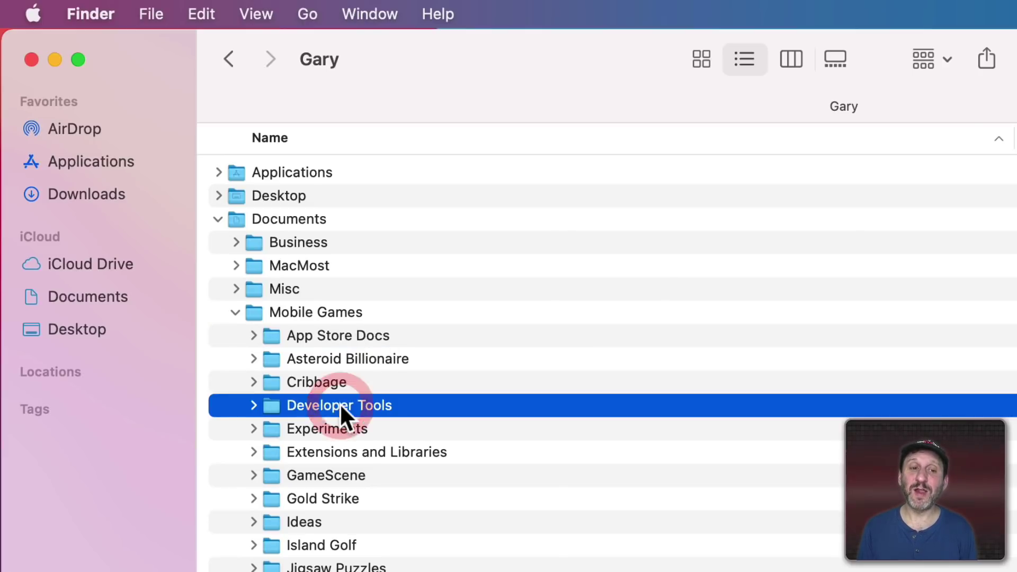
pyautogui.click(336, 452)
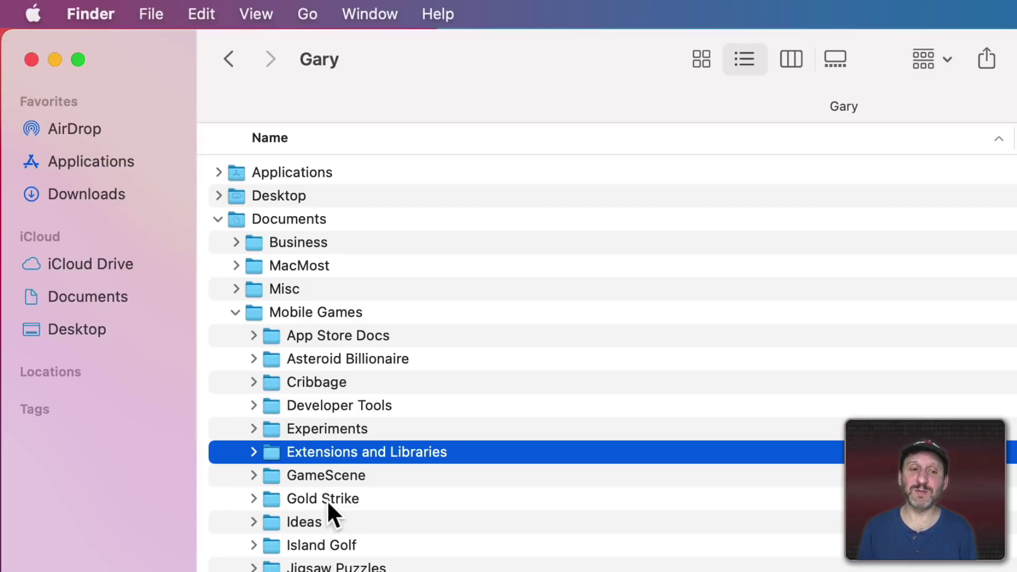
pyautogui.click(319, 525)
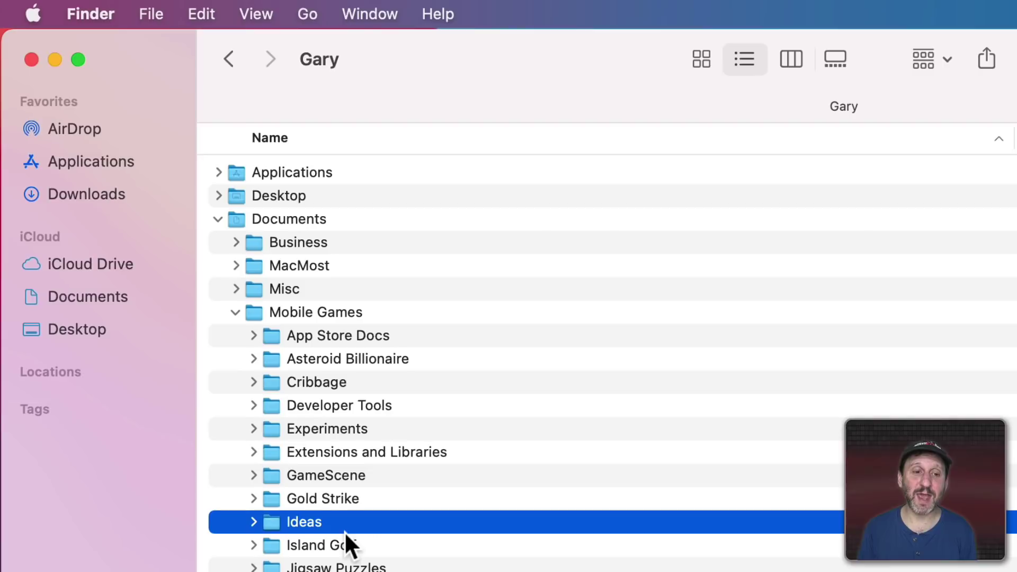
pyautogui.click(332, 433)
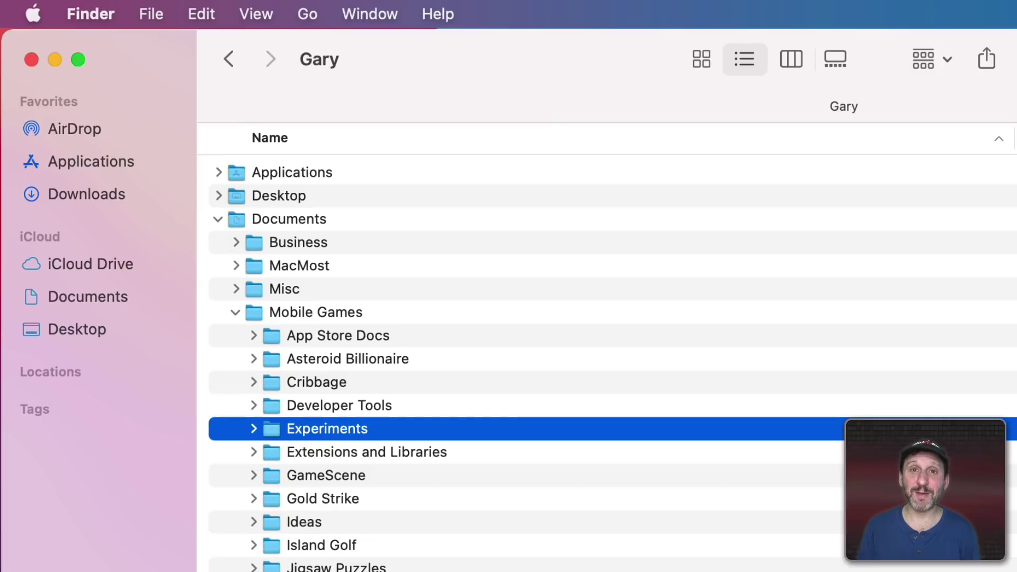
pyautogui.click(304, 520)
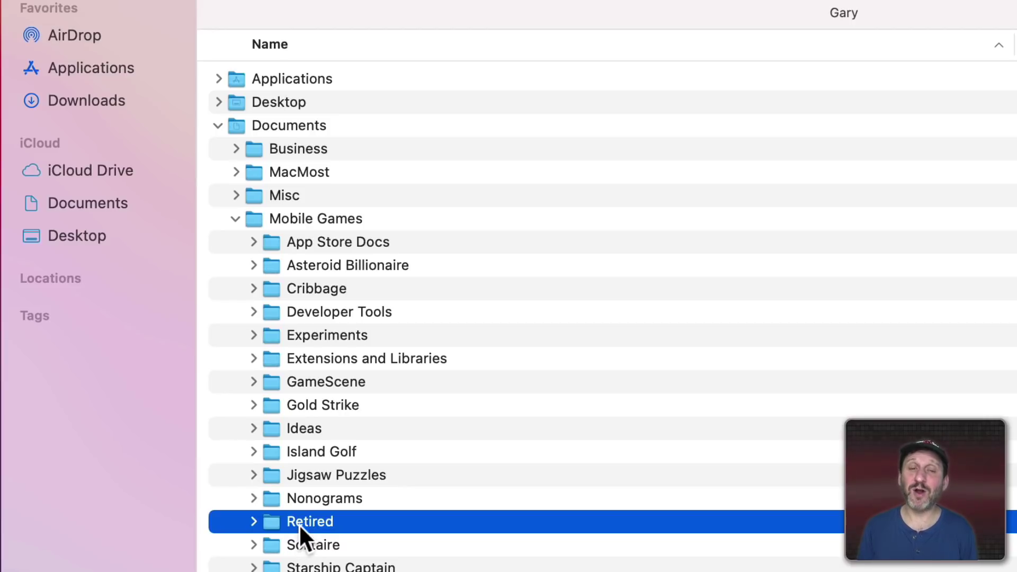
# Step: Drag Island Golf onto Retired, revisit Experiments, Ideas and Retired, then fold Mobile Games and move to Personal
pyautogui.moveTo(312, 449)
pyautogui.mouseDown()
pyautogui.moveTo(305, 520)
pyautogui.moveTo(307, 285)
pyautogui.mouseUp()
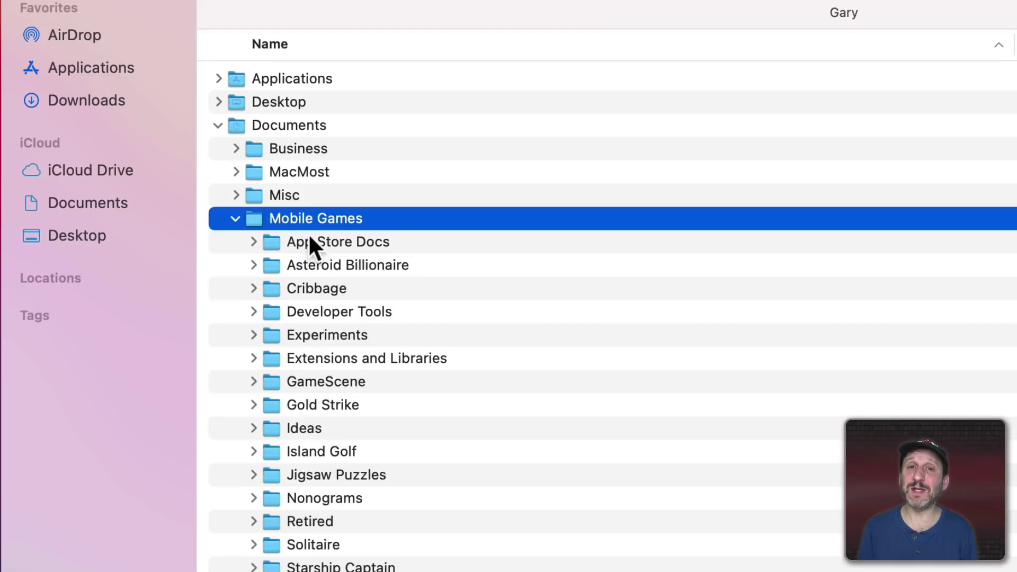
pyautogui.click(321, 334)
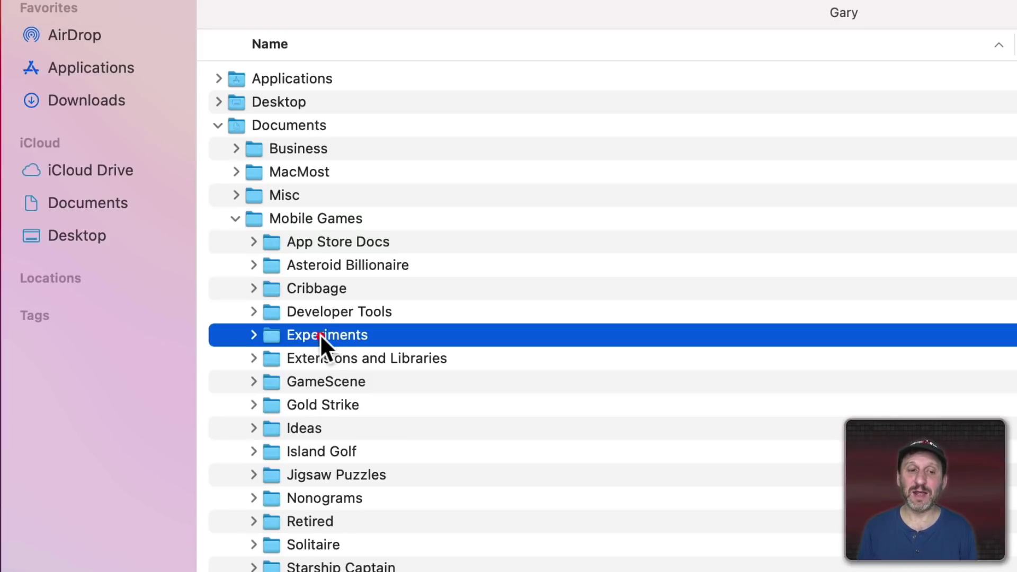
pyautogui.click(305, 429)
pyautogui.click(315, 519)
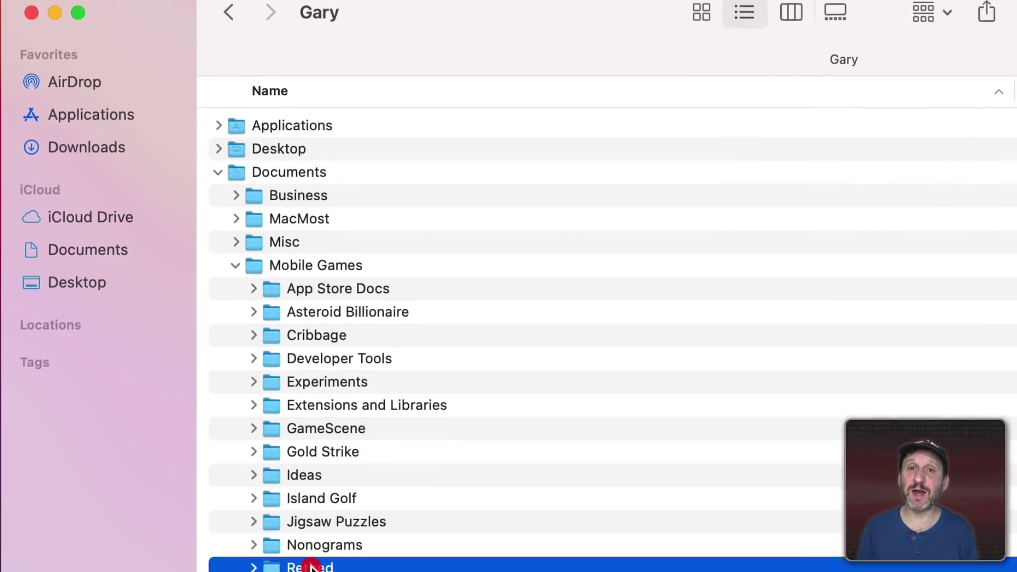
pyautogui.press('Left')
pyautogui.press('Left')
pyautogui.press('Down')
# Step: Expand Personal and browse its Cars, Financial, Taxes, Manuals, House and Travel subfolders
pyautogui.click(237, 335)
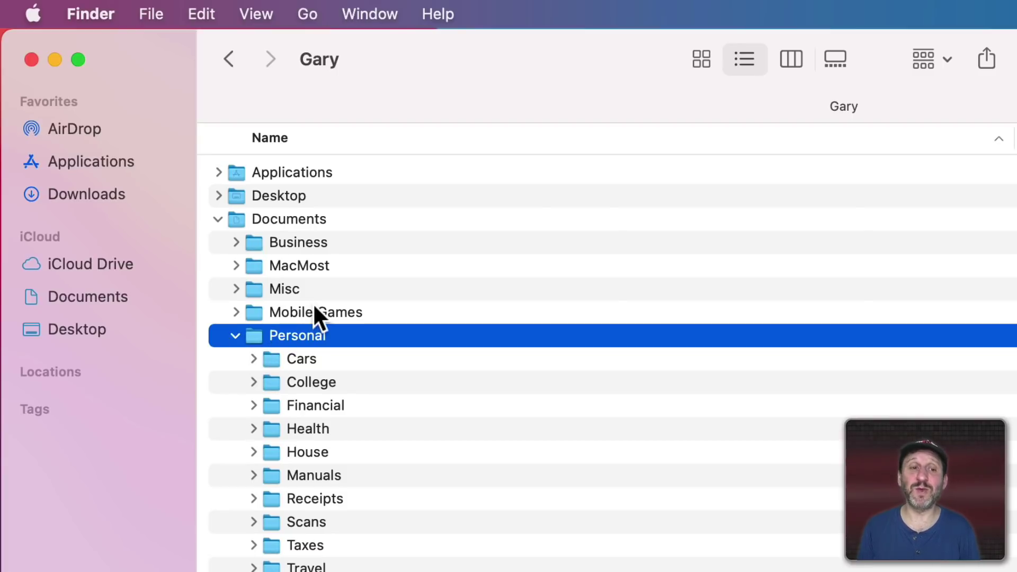
pyautogui.click(309, 360)
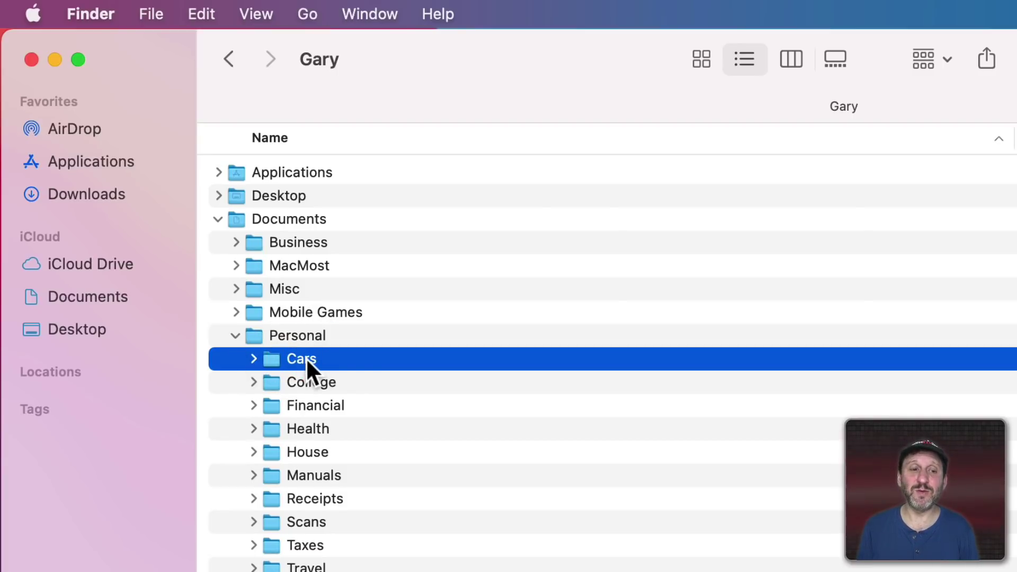
pyautogui.click(321, 404)
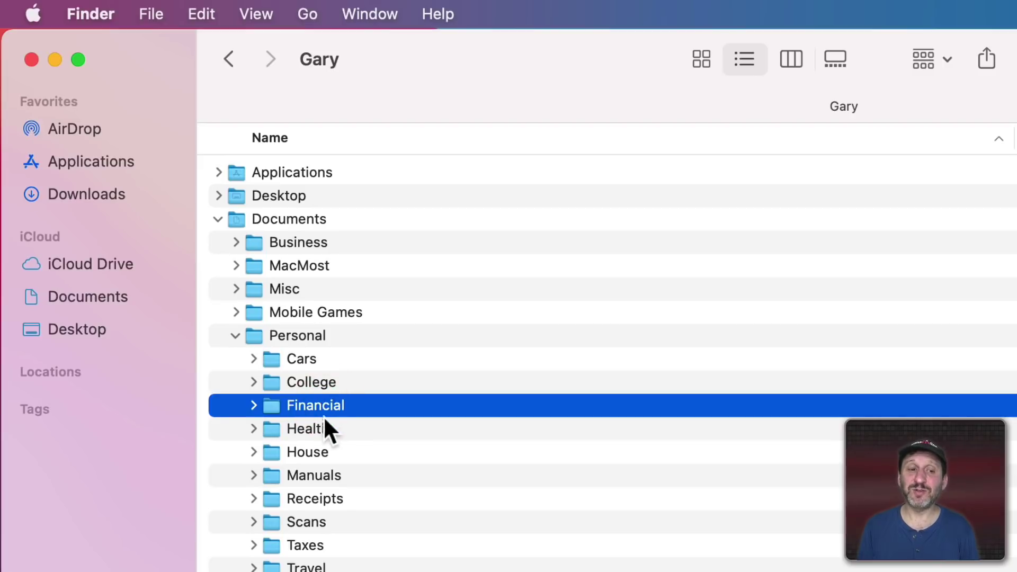
pyautogui.click(314, 546)
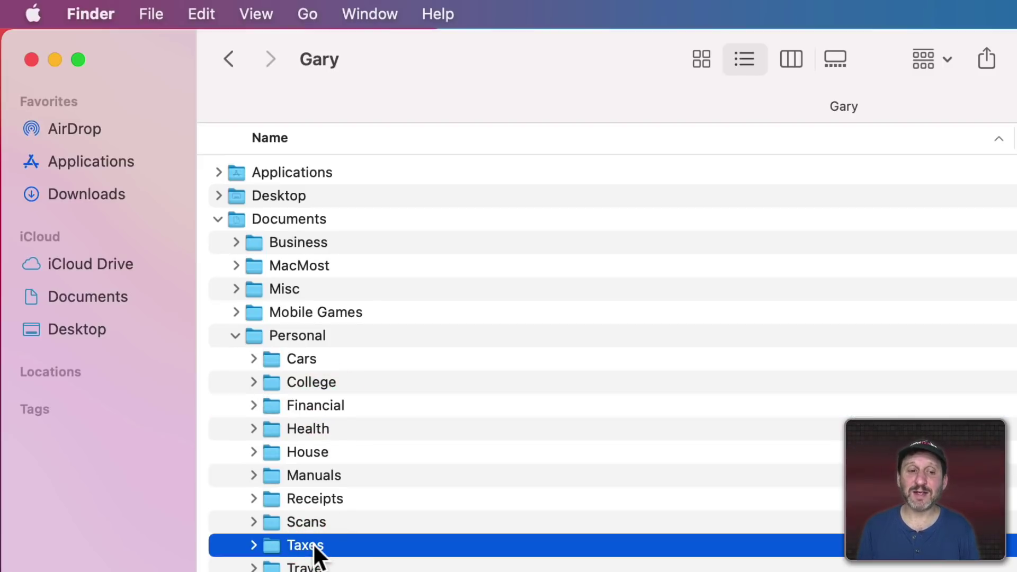
pyautogui.click(314, 474)
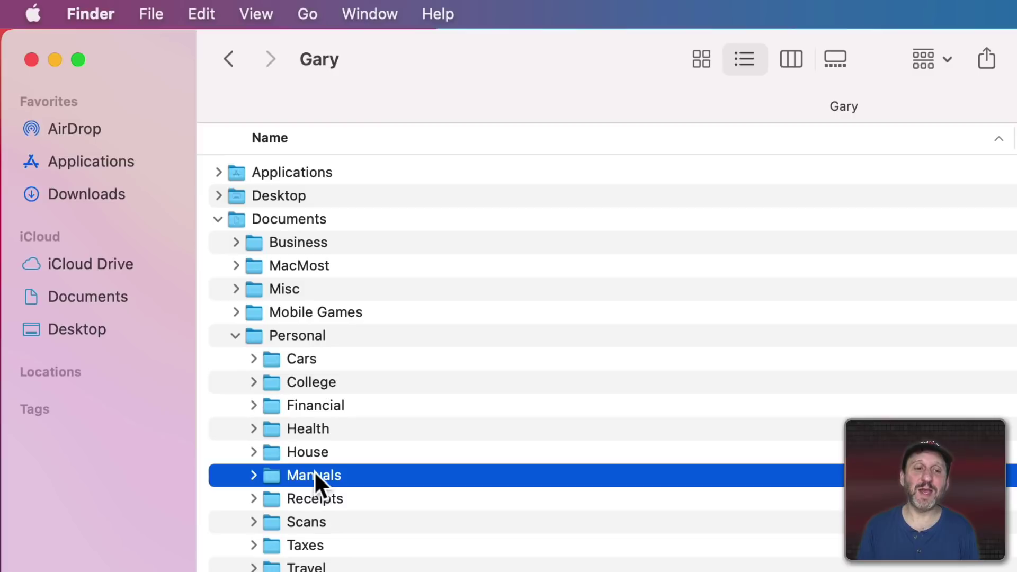
pyautogui.click(305, 451)
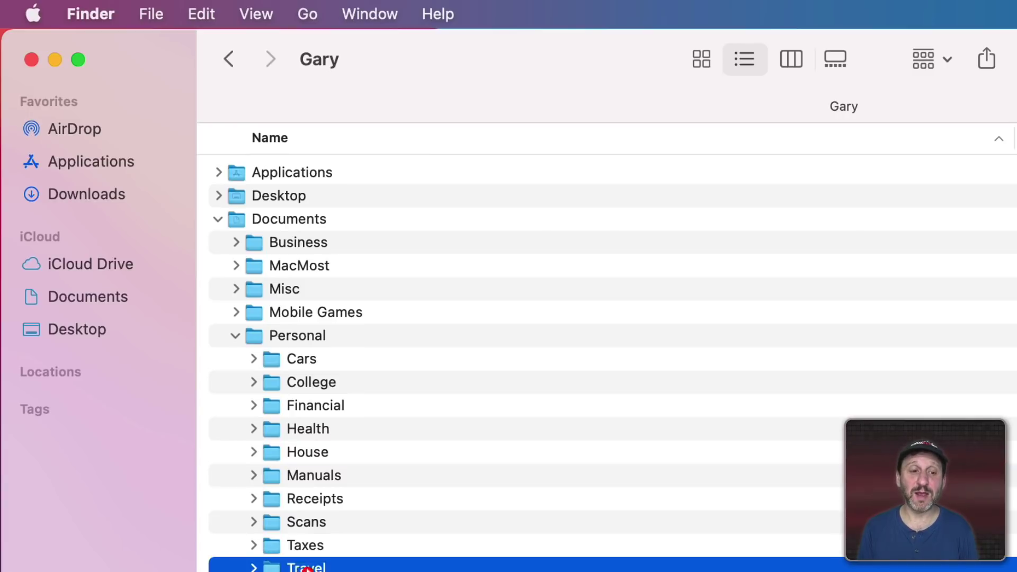
pyautogui.click(306, 565)
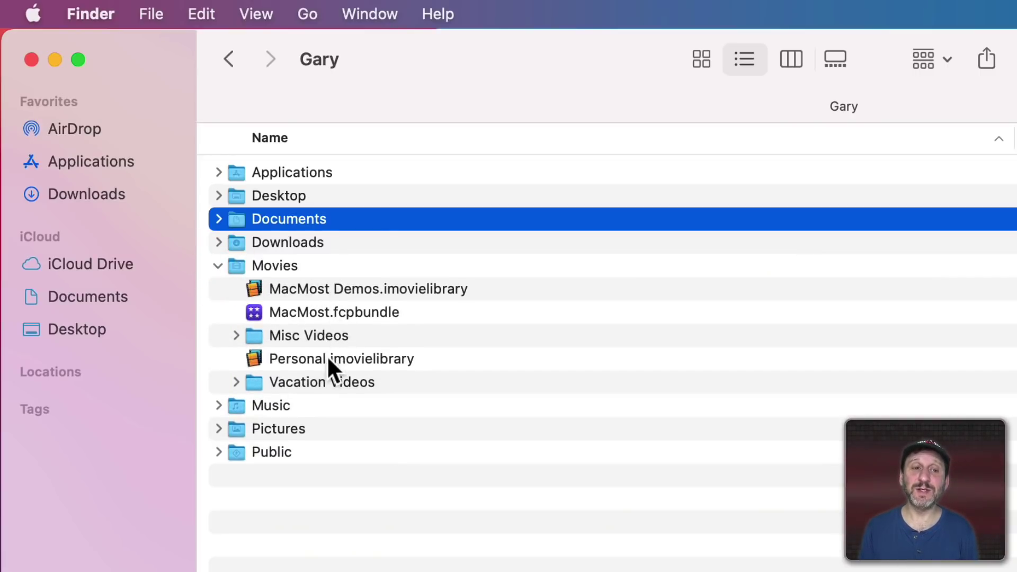
# Step: Select the Personal and MacMost Demos iMovie libraries, MacMost.fcpbundle, Misc Videos and Vacation Videos under Movies
pyautogui.click(309, 357)
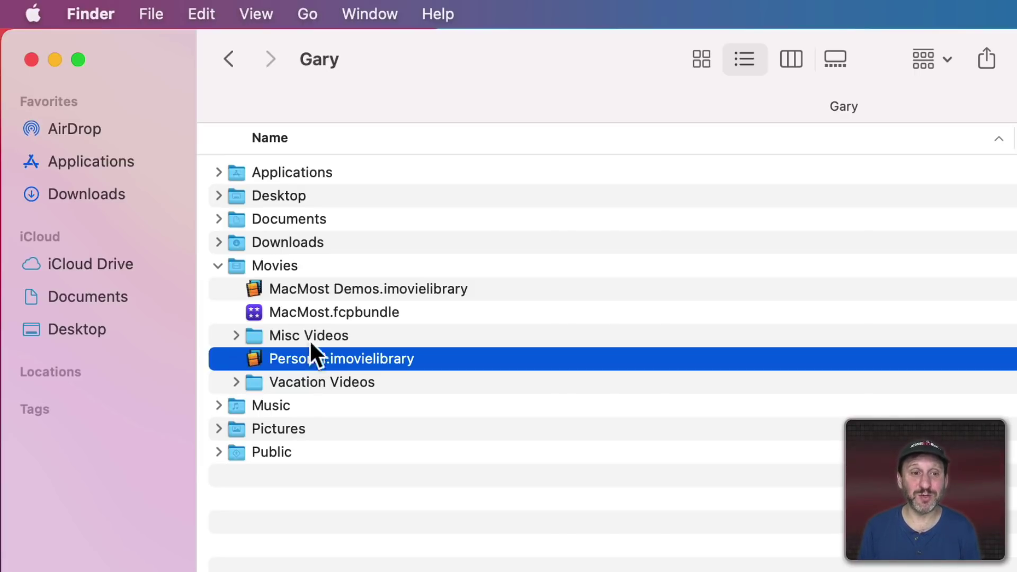
pyautogui.click(302, 288)
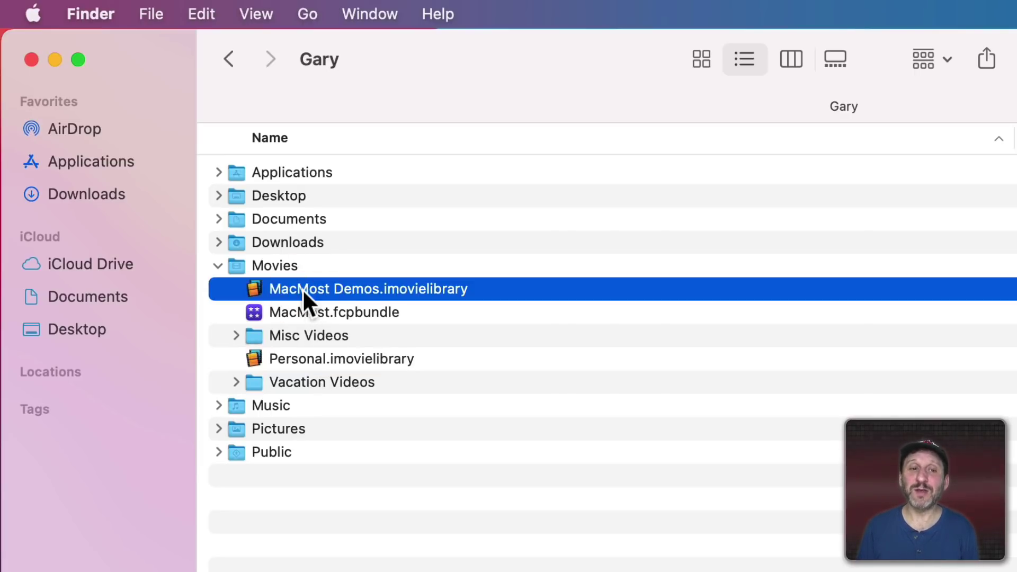
pyautogui.click(347, 314)
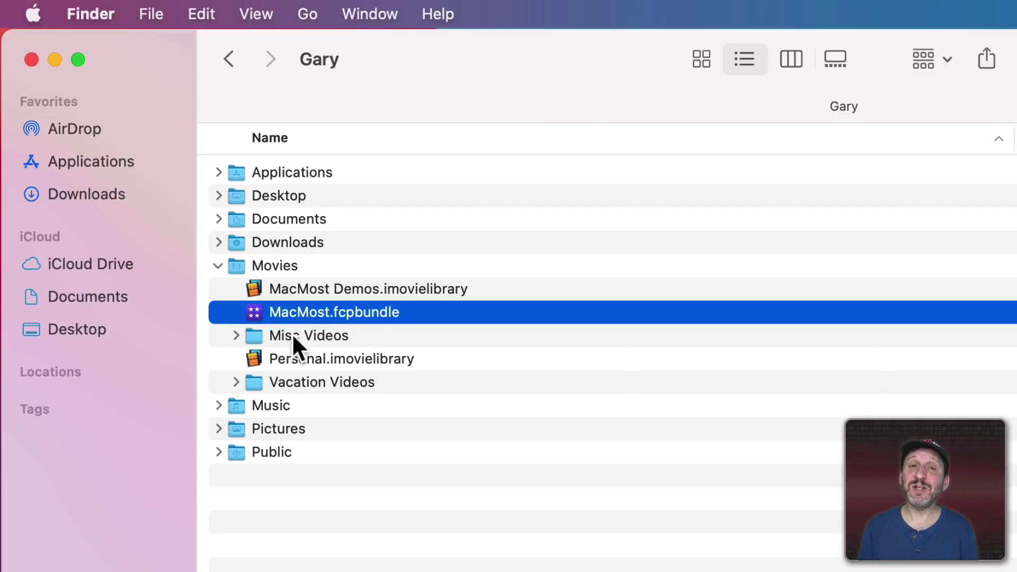
pyautogui.click(294, 381)
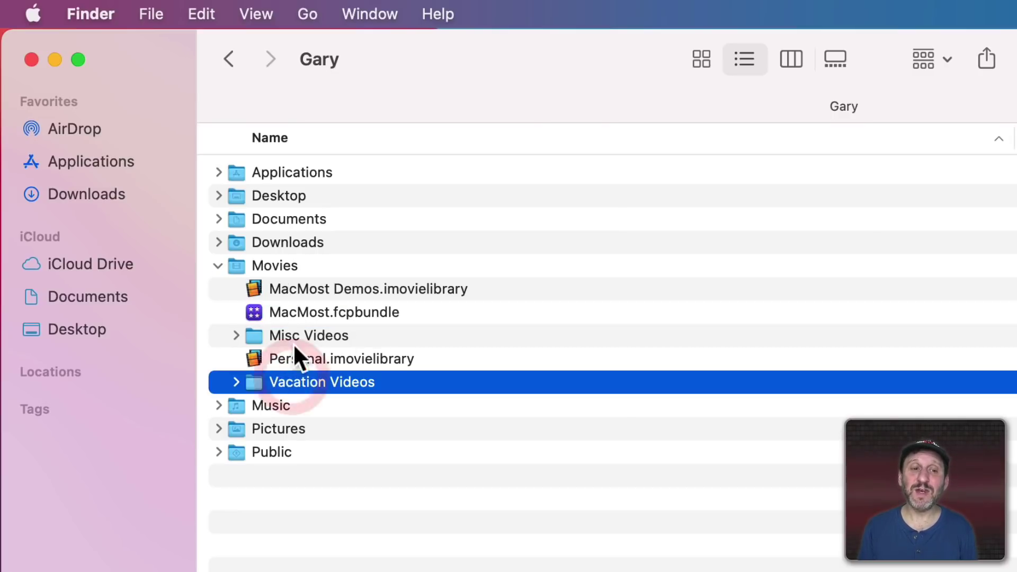
pyautogui.click(300, 340)
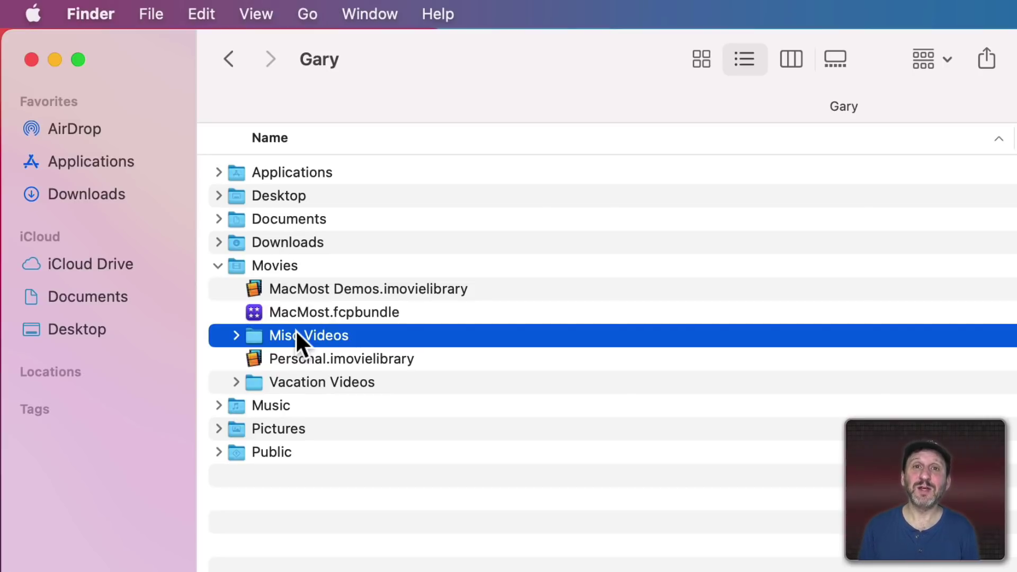
pyautogui.click(303, 388)
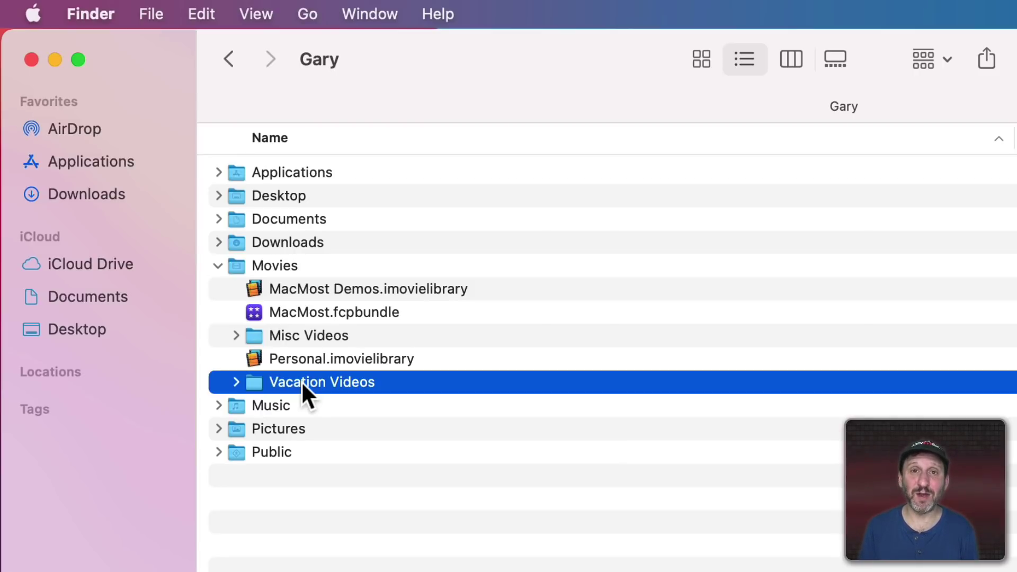
pyautogui.click(296, 331)
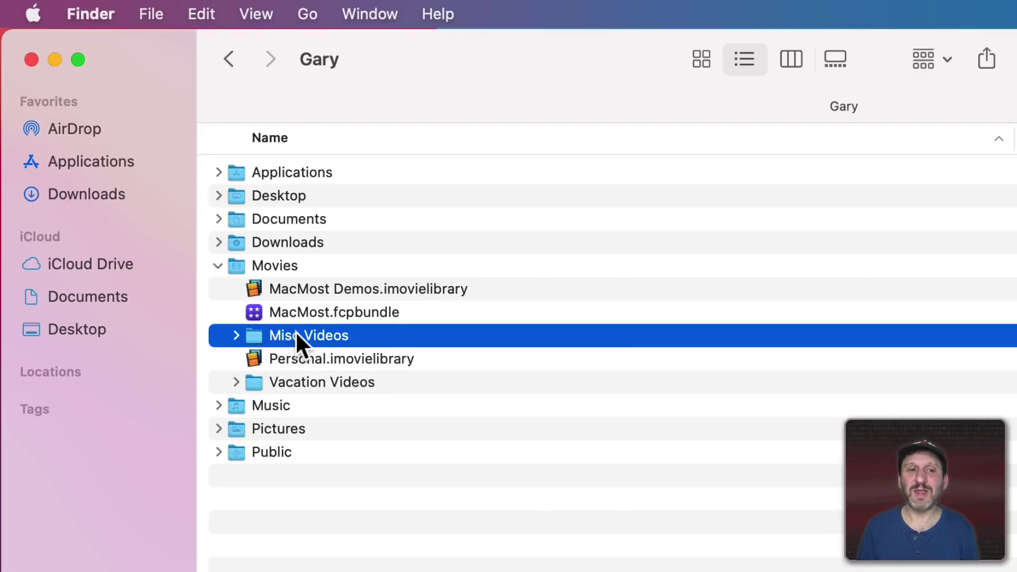
pyautogui.click(314, 381)
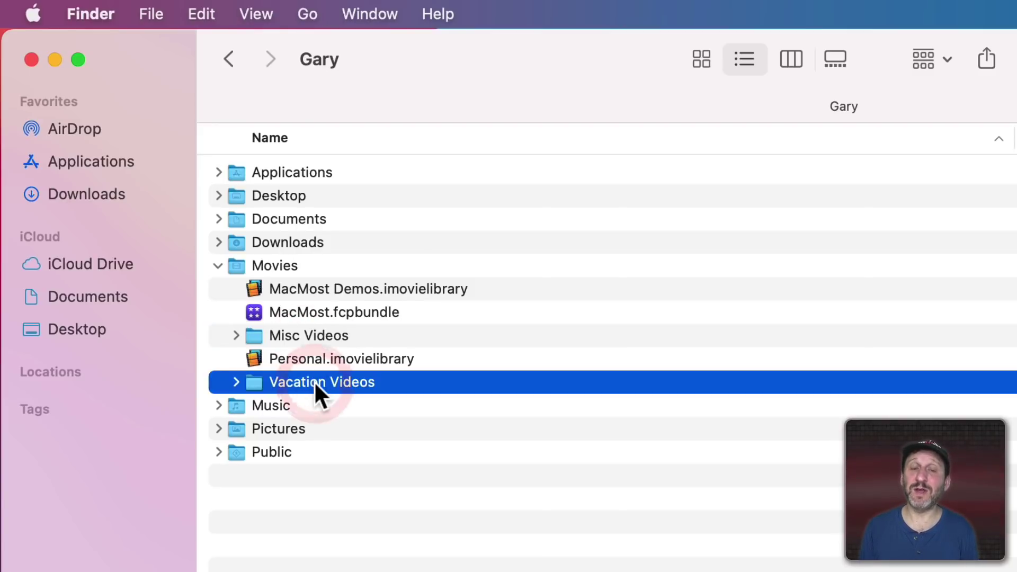
# Step: Collapse Movies and expand Music to point out its nested Music and Audio Library subfolders
pyautogui.click(219, 266)
pyautogui.click(223, 288)
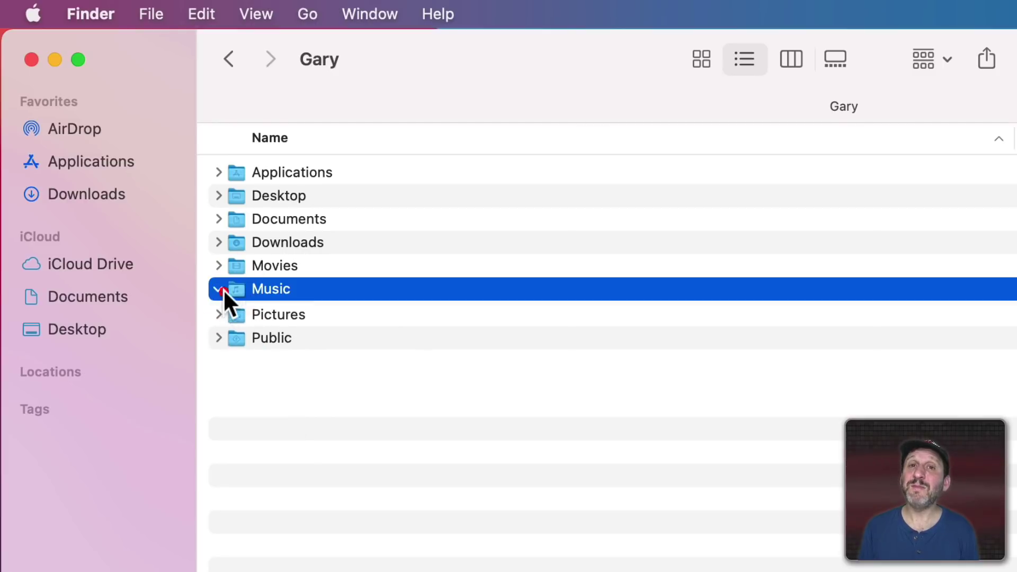
pyautogui.click(272, 335)
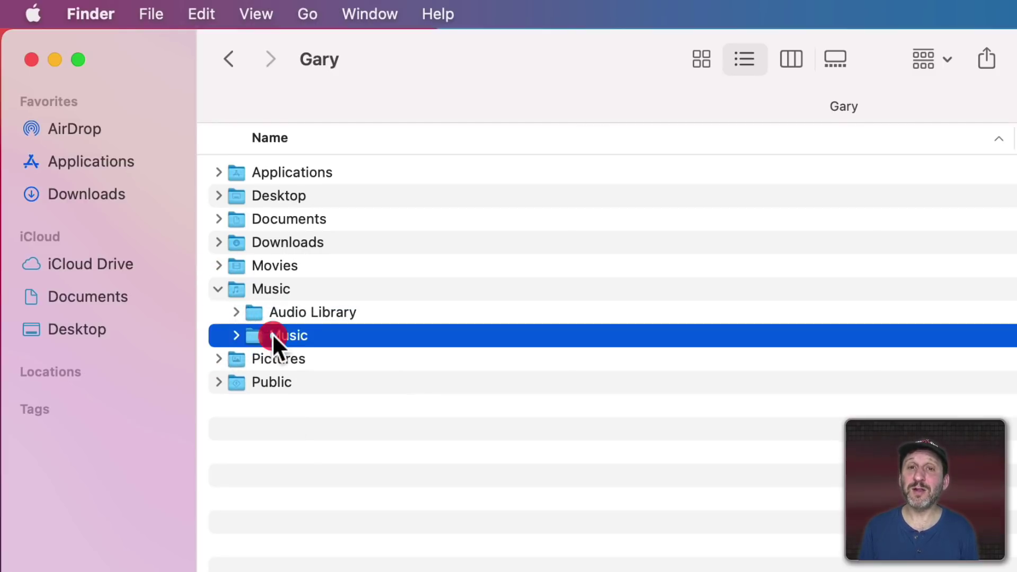
pyautogui.click(292, 313)
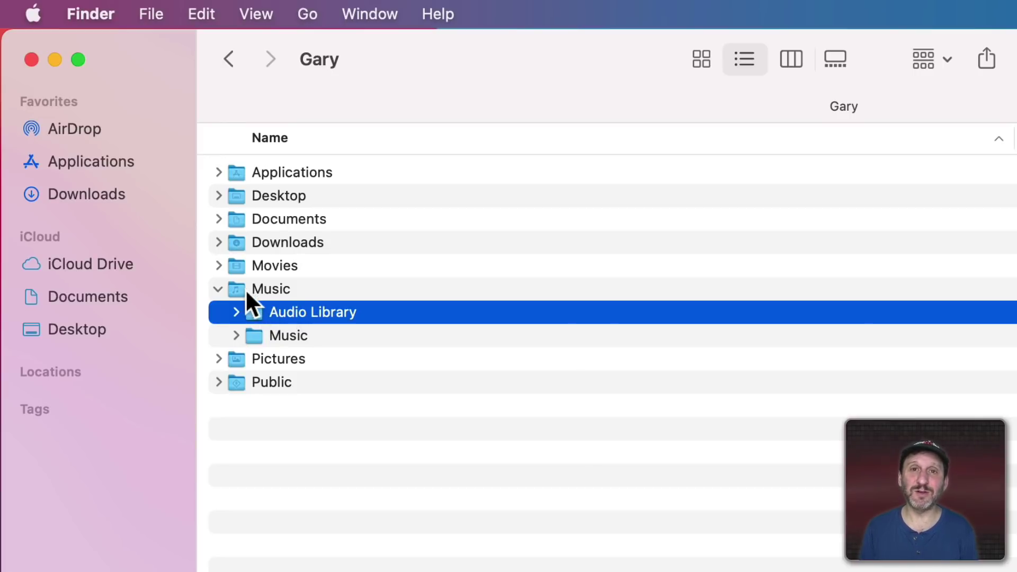
# Step: Collapse Music and expand Pictures to point out Photos Library, Stock Photos and Clipart
pyautogui.click(217, 289)
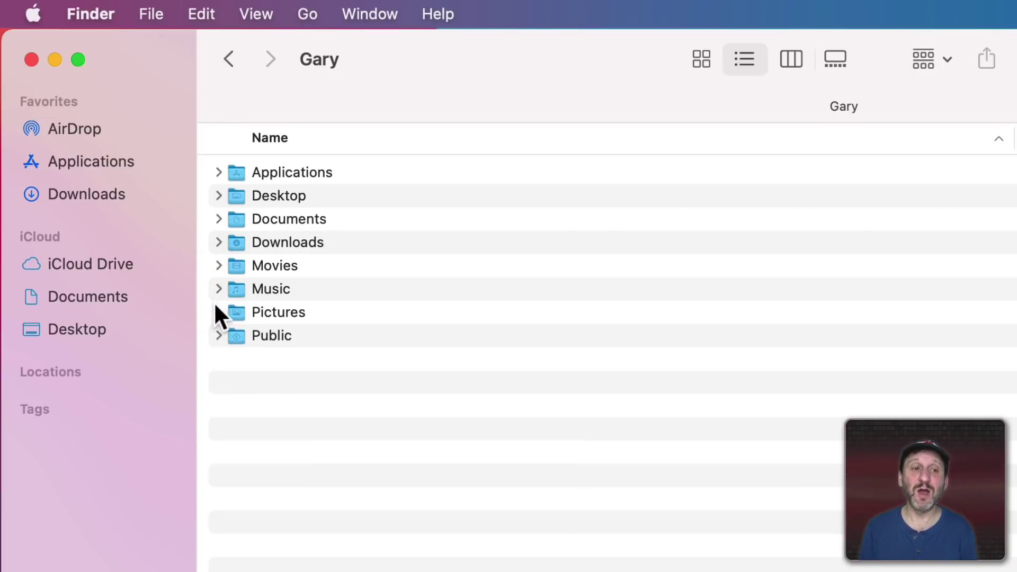
pyautogui.click(217, 311)
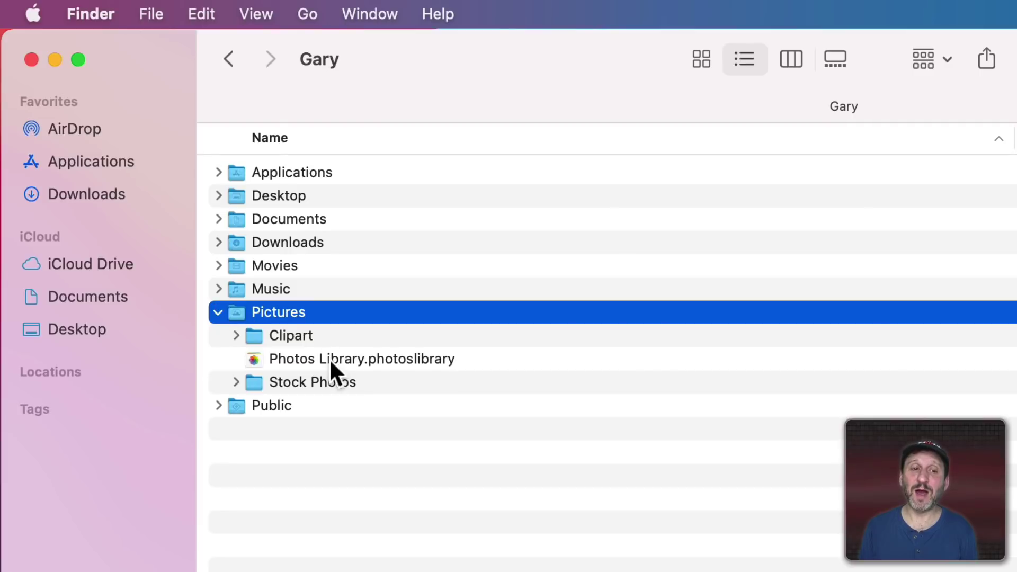
pyautogui.click(329, 359)
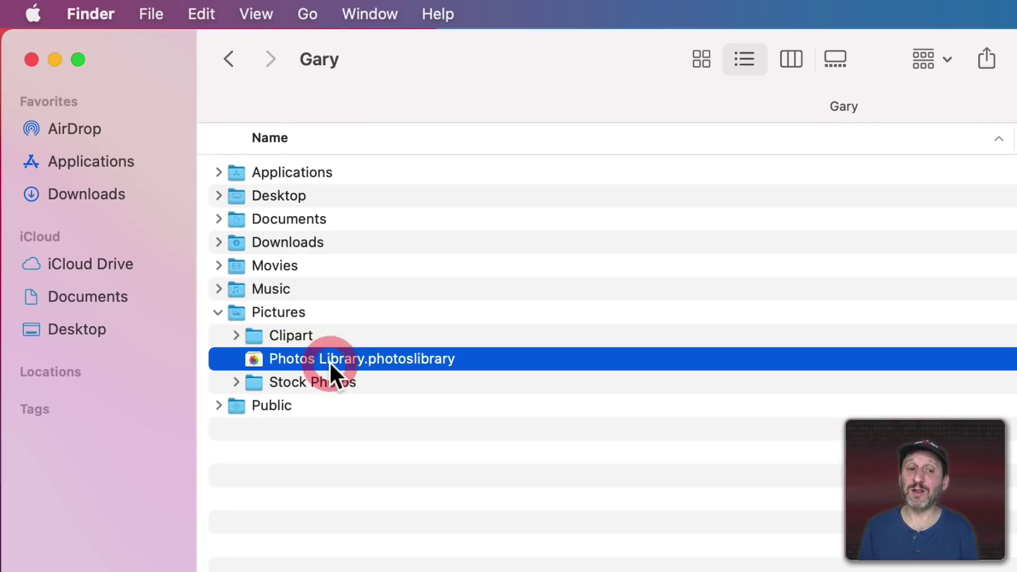
pyautogui.click(303, 382)
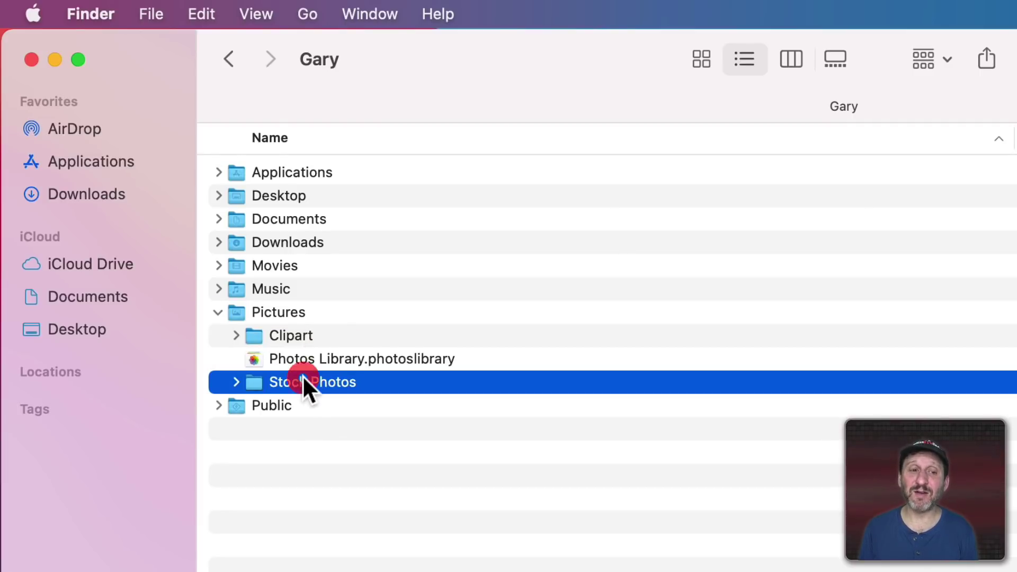
pyautogui.click(289, 337)
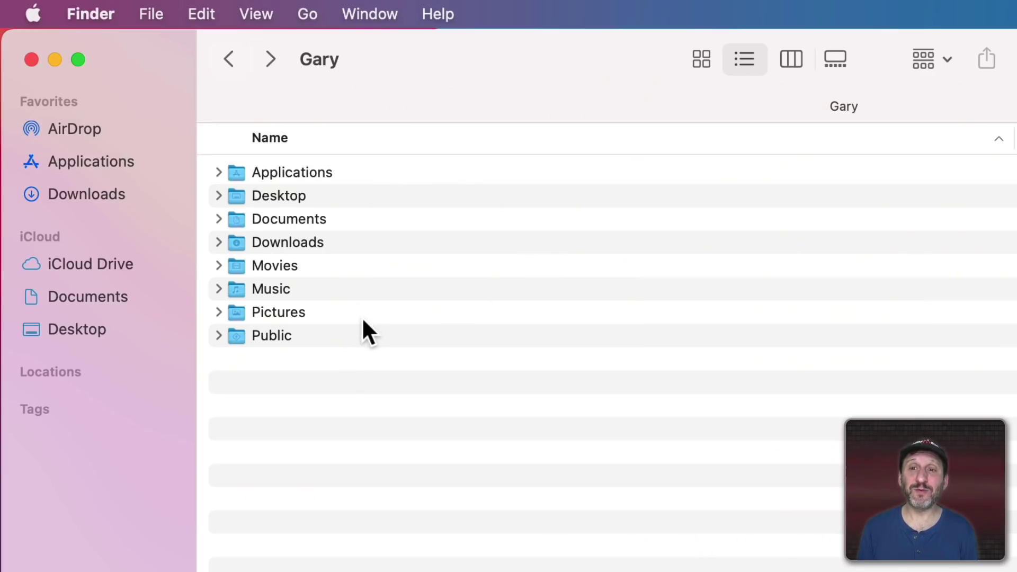
# Step: Expand Documents > Clients > ABC Corp to reveal ABC Corp Invoice.pdf, then fold ABC Corp back
pyautogui.click(219, 218)
pyautogui.click(236, 266)
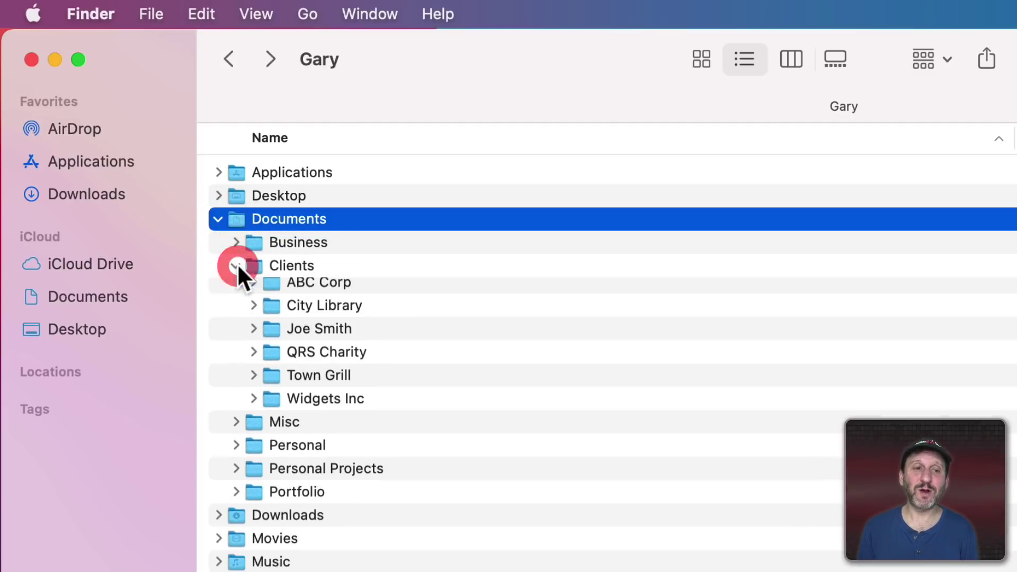
pyautogui.click(253, 289)
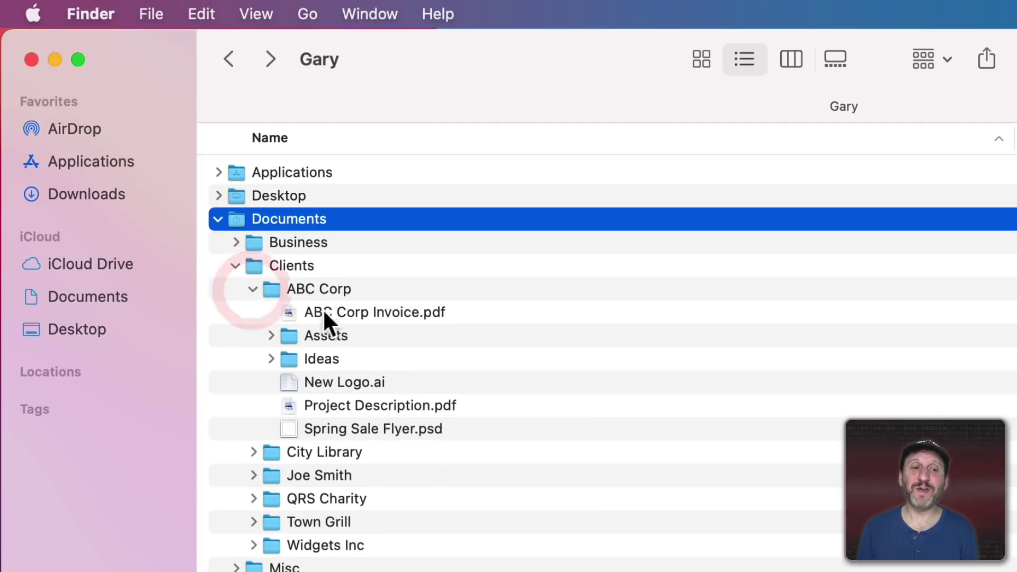
pyautogui.click(347, 312)
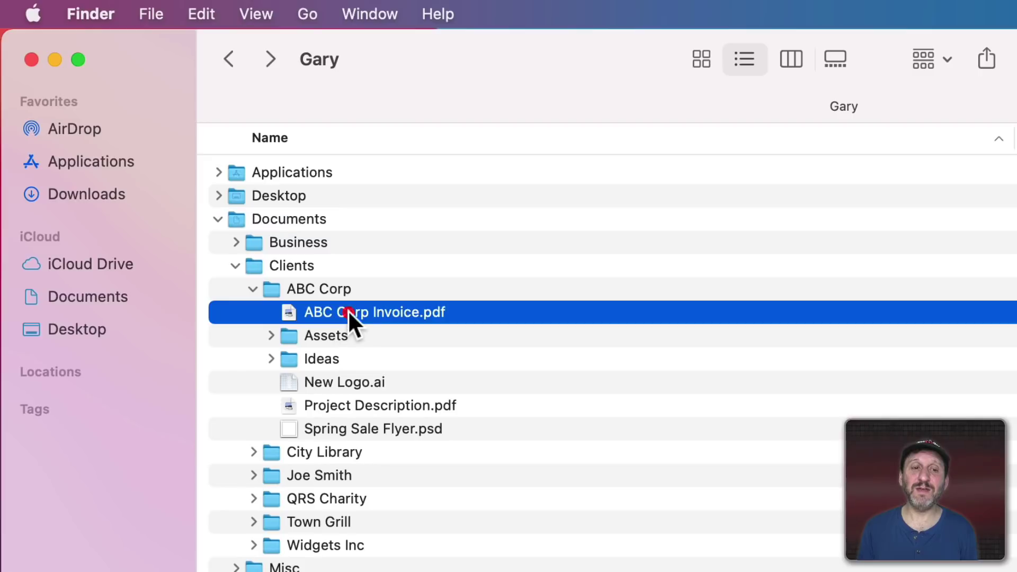
pyautogui.click(253, 289)
# Step: Reveal the Book Fair invoice under City Library, then select 2021-01 Smith Invoice.pdf under Joe Smith > 2021-01
pyautogui.click(253, 313)
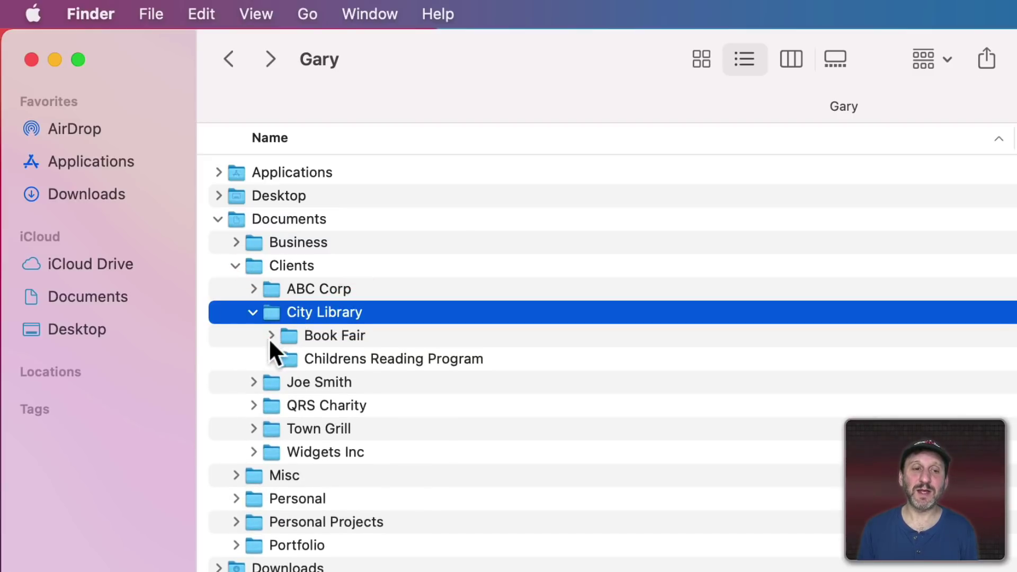
pyautogui.click(270, 335)
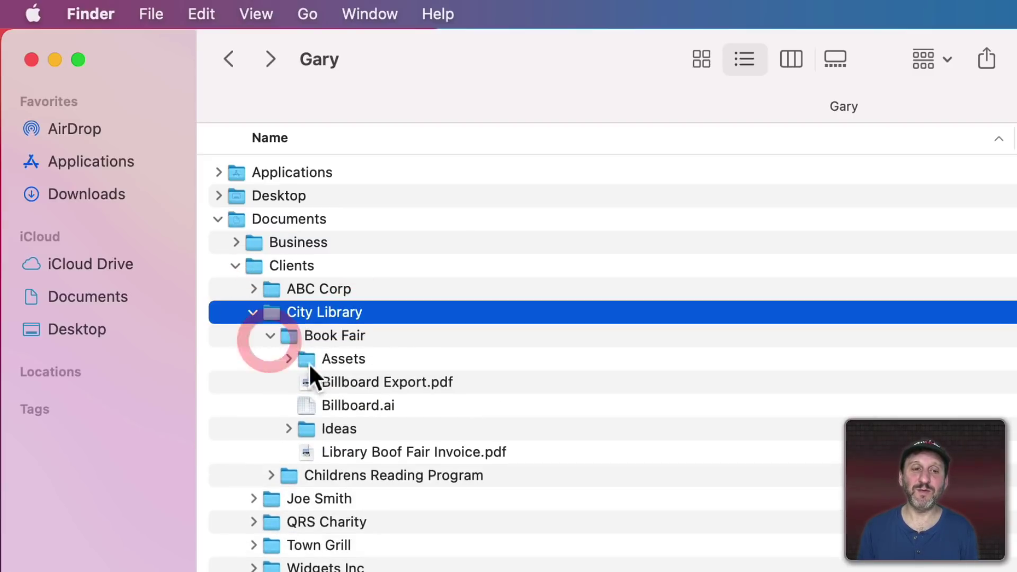
pyautogui.click(408, 450)
pyautogui.click(253, 312)
pyautogui.click(254, 335)
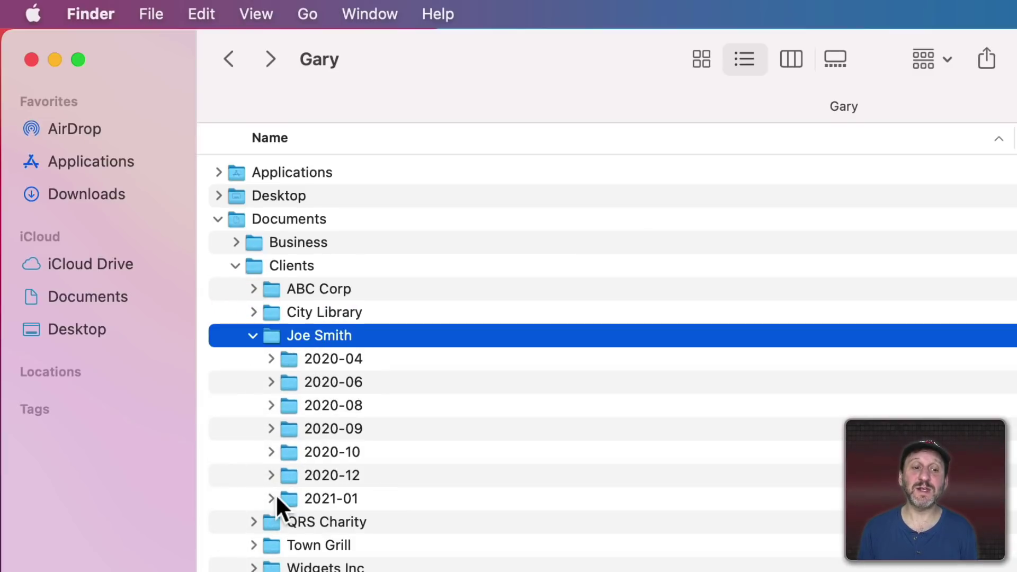
pyautogui.click(271, 497)
pyautogui.click(379, 518)
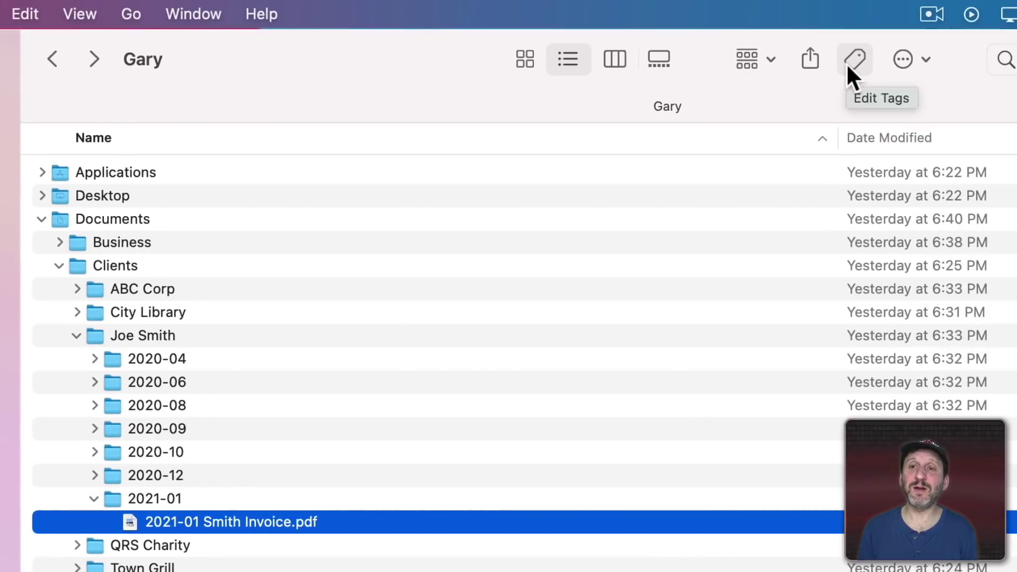
# Step: Show the Smith invoice's tags, then list every file tagged Invoice from the sidebar Tags section
pyautogui.click(847, 64)
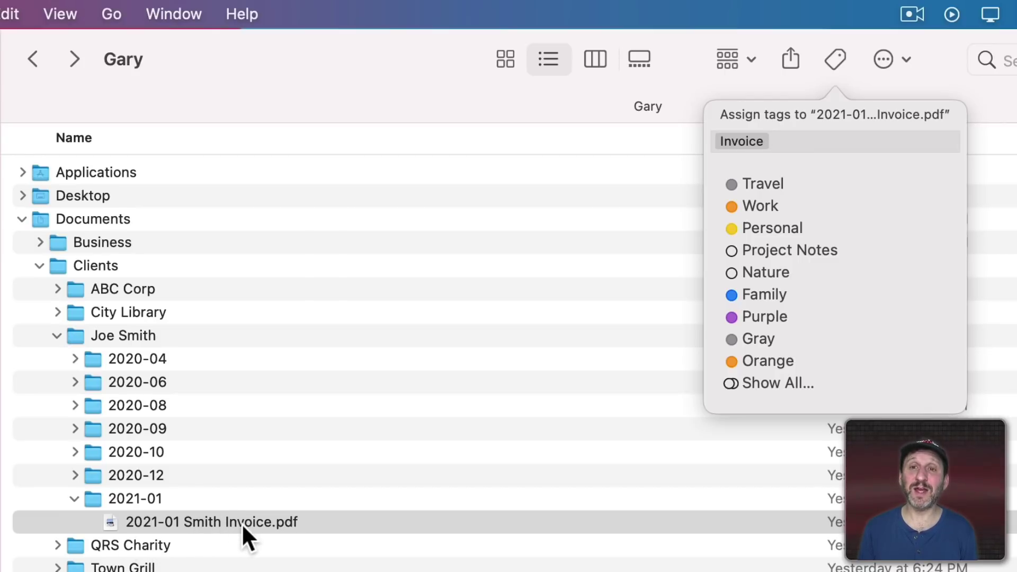
pyautogui.click(56, 334)
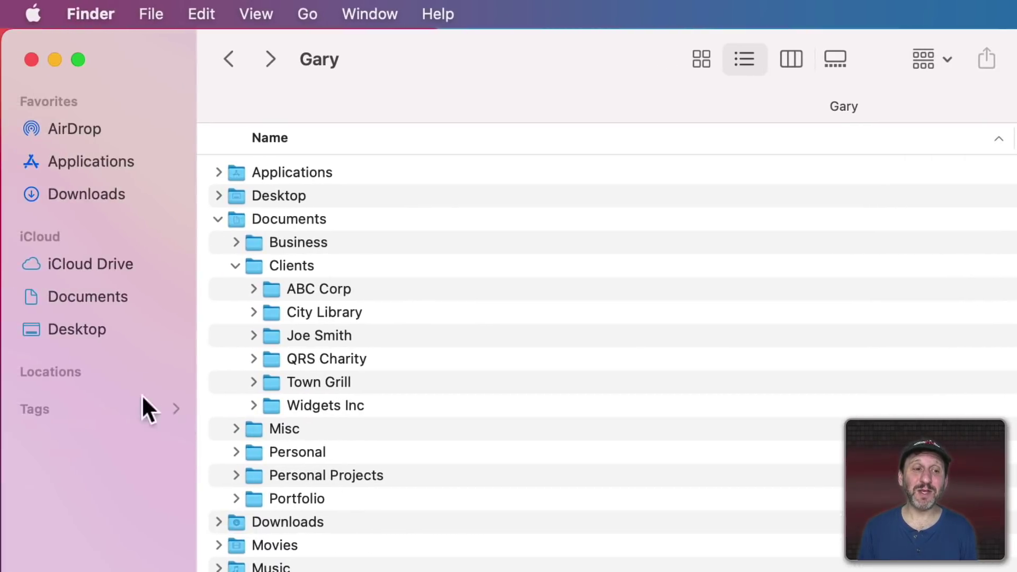
pyautogui.click(175, 407)
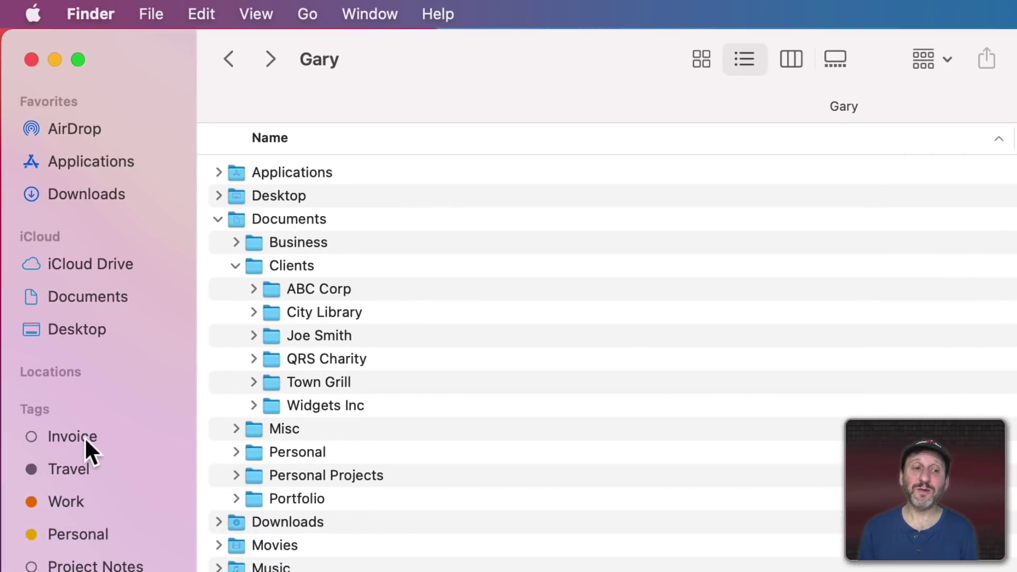
pyautogui.click(85, 437)
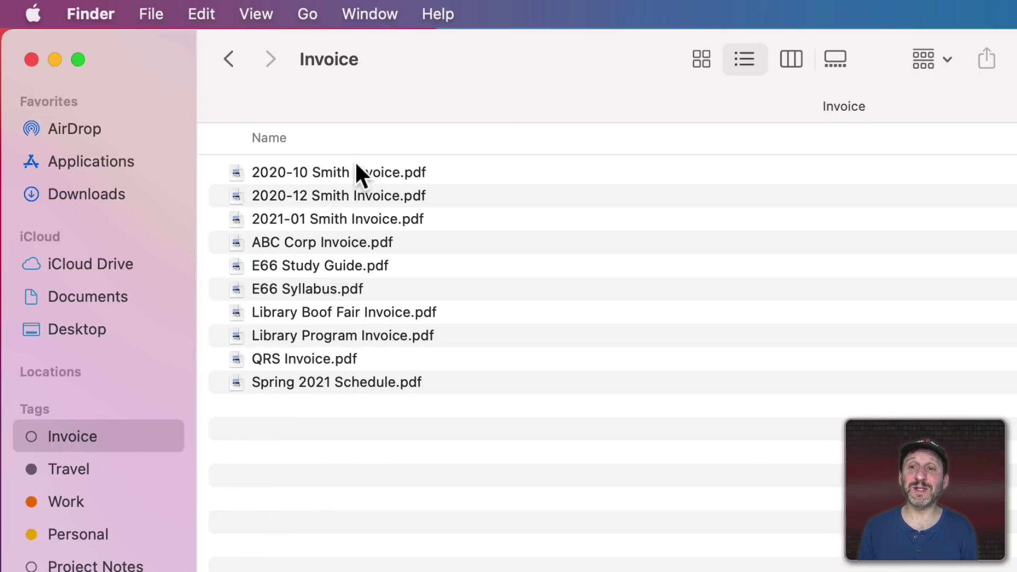
# Step: Return to the home folder and open Invoices.savedSearch in Documents > Business, listing the seven invoice PDFs
pyautogui.click(229, 59)
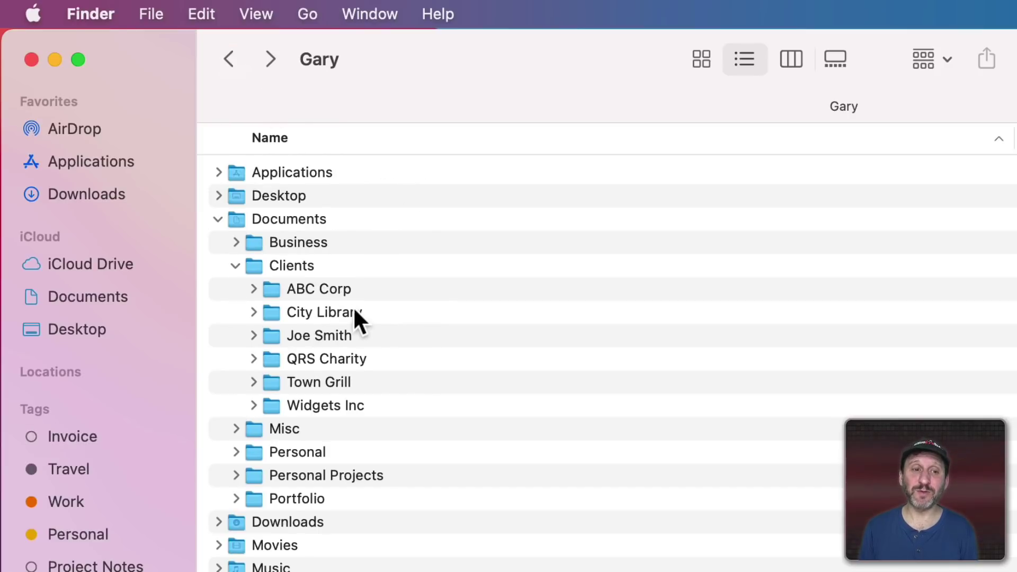
pyautogui.click(236, 265)
pyautogui.click(236, 242)
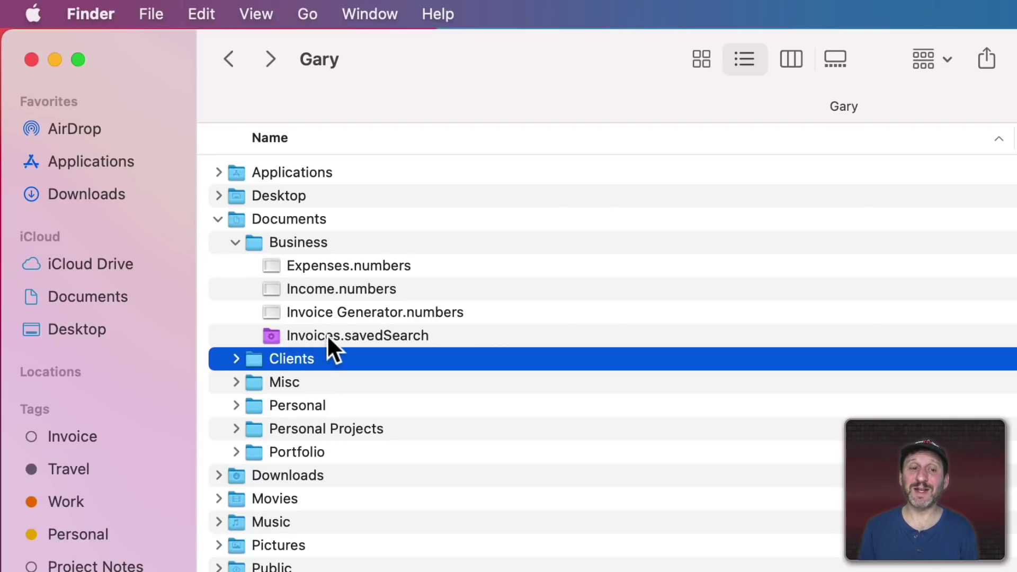
pyautogui.doubleClick(327, 334)
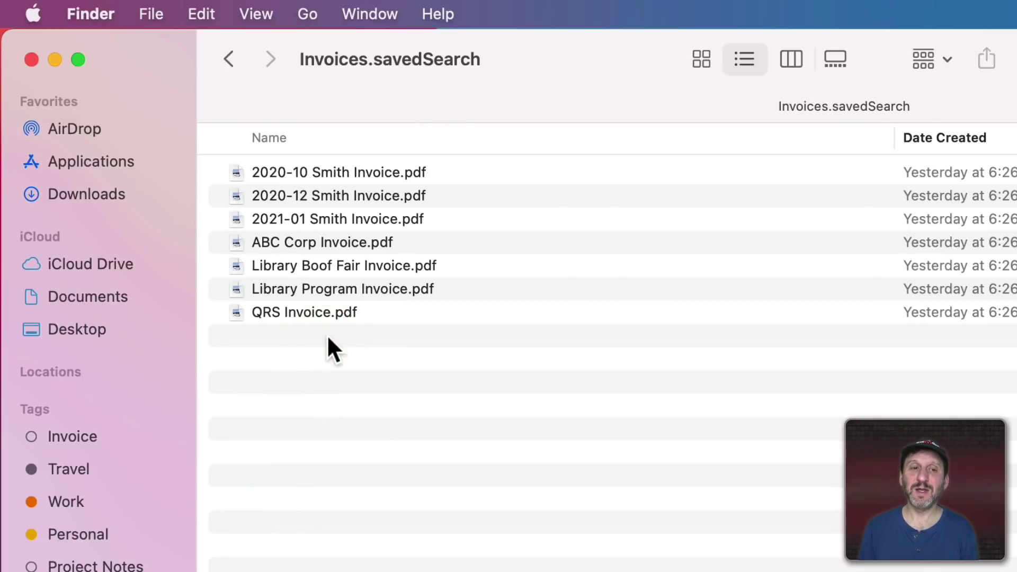